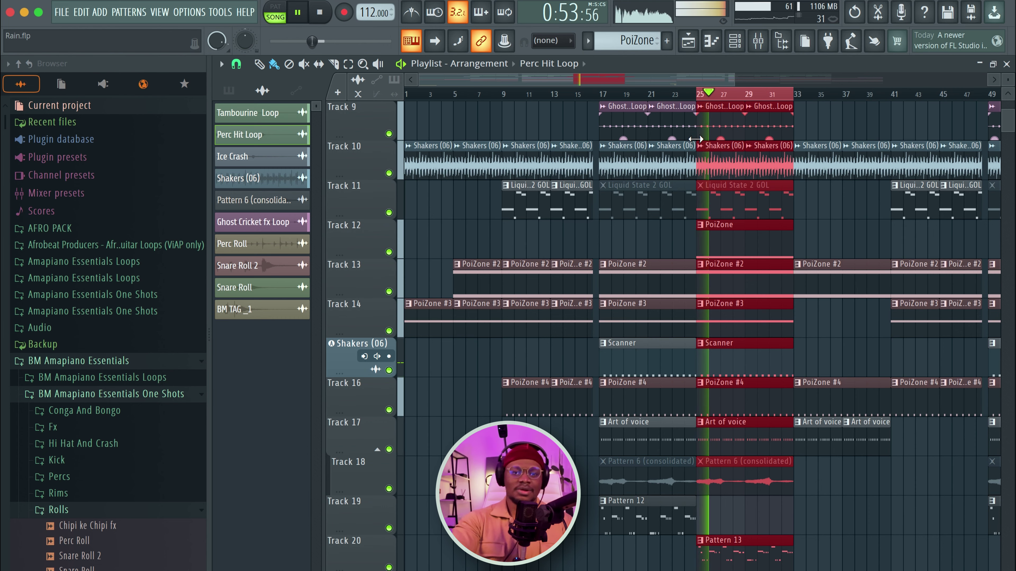
# Open Pattern 1 from Track 1 to examine its kick notes while playing it back.
pyautogui.press('space')
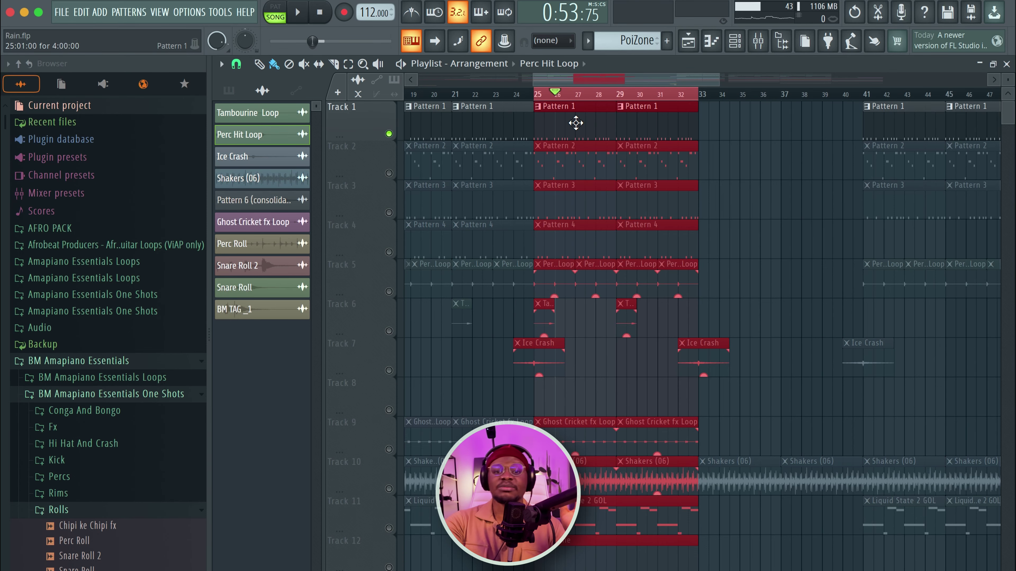
pyautogui.doubleClick(540, 130)
pyautogui.press('space')
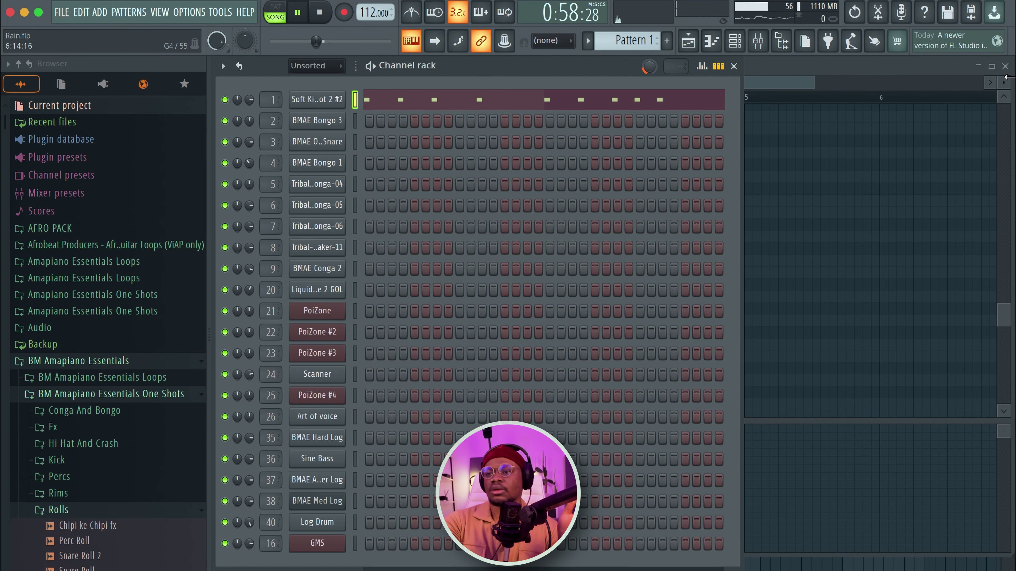
pyautogui.press('space')
pyautogui.press('F6')
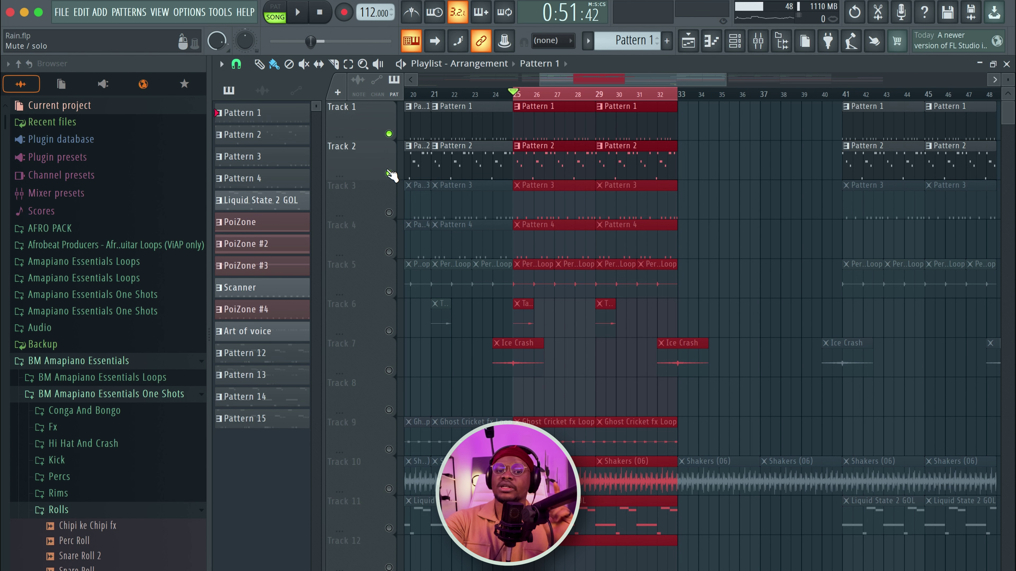
# Unmute Track 2, make Pattern 2 active, and audition it together with Track 1.
pyautogui.click(390, 174)
pyautogui.click(464, 178)
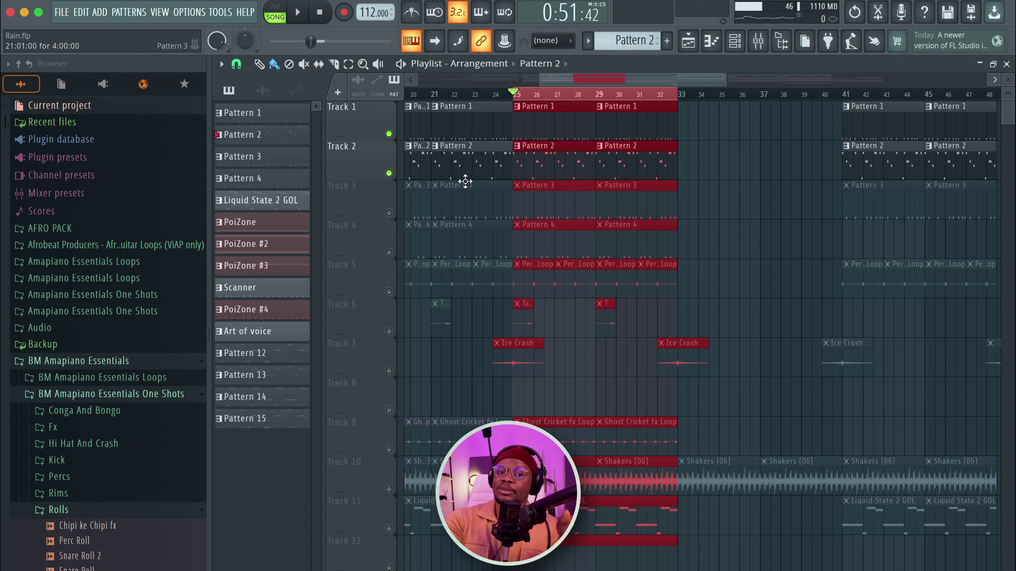
pyautogui.press('space')
pyautogui.press('space')
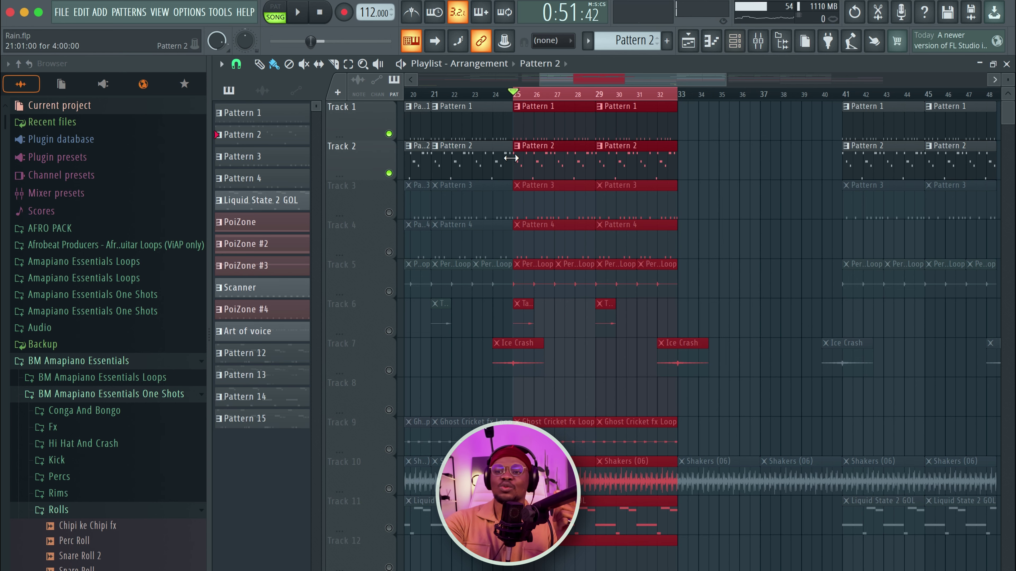
# Open Pattern 2's BMAE Conga 2 notes in the piano roll and examine their pitches and velocities during playback.
pyautogui.doubleClick(552, 161)
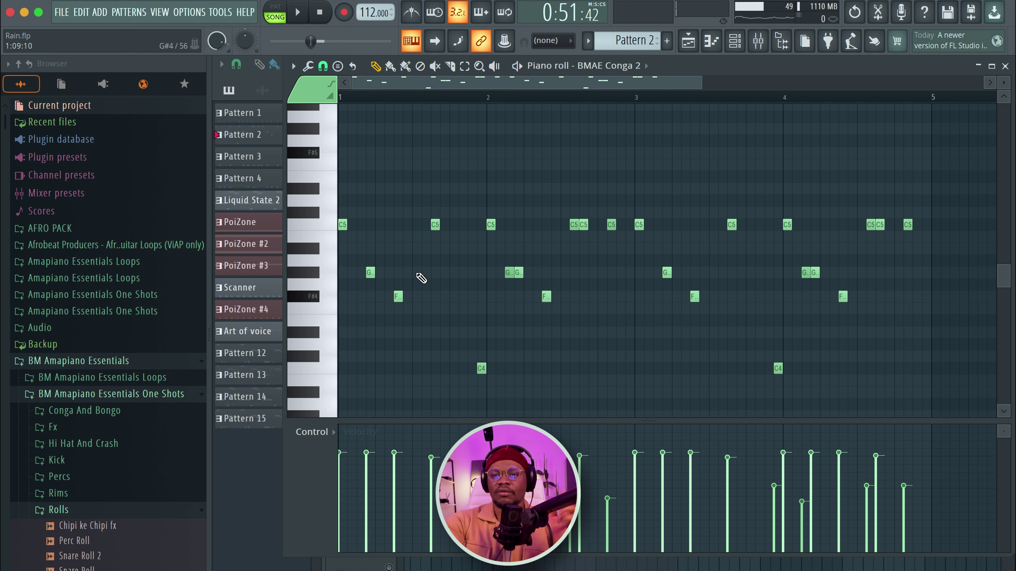
pyautogui.scroll(-2, 419, 257)
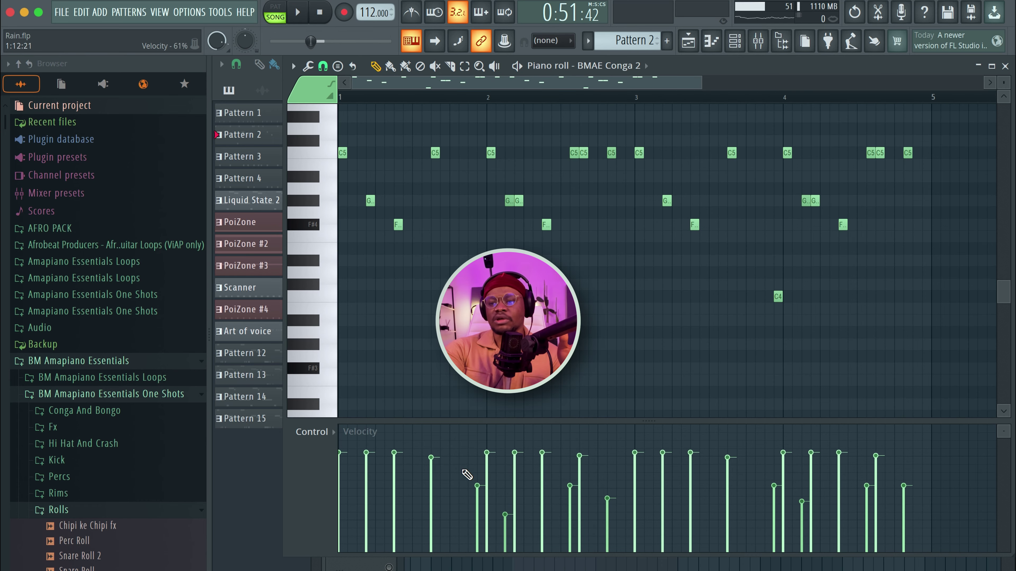
pyautogui.scroll(1, 419, 257)
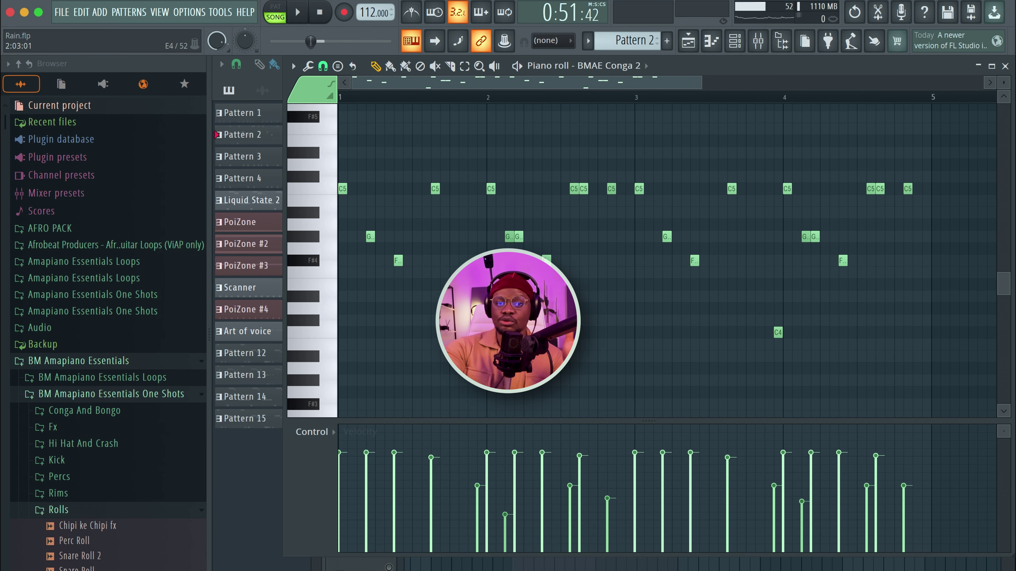
pyautogui.press('space')
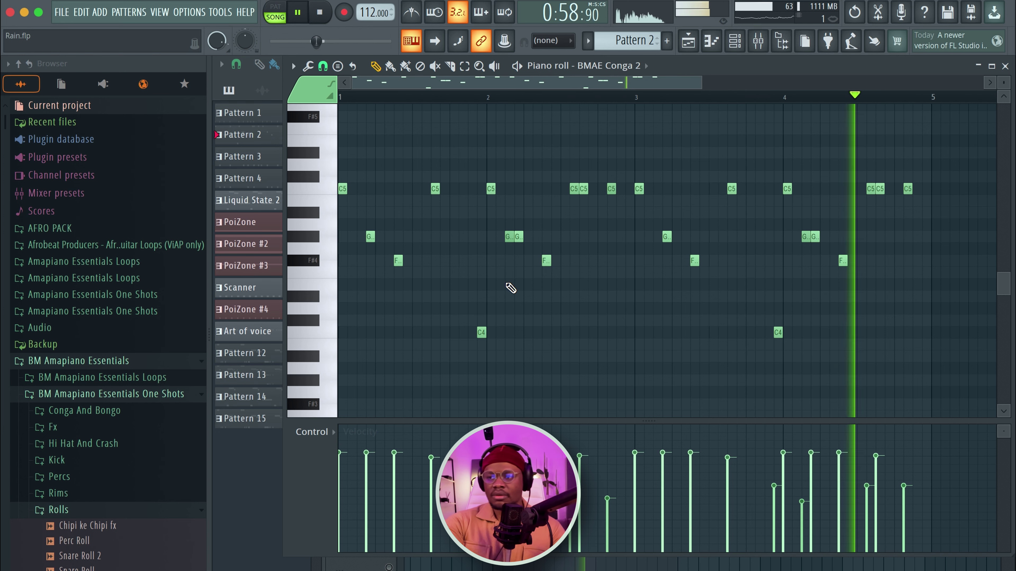
pyautogui.press('space')
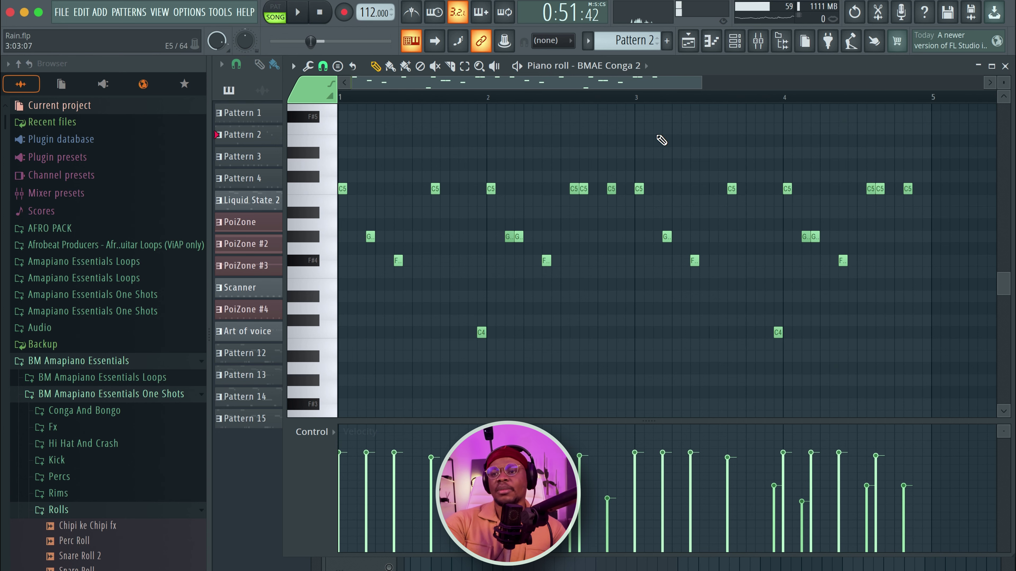
# Turn off the volume envelope of the BMAE Conga 2 channel and audition the result.
pyautogui.press('F6')
pyautogui.click(329, 272)
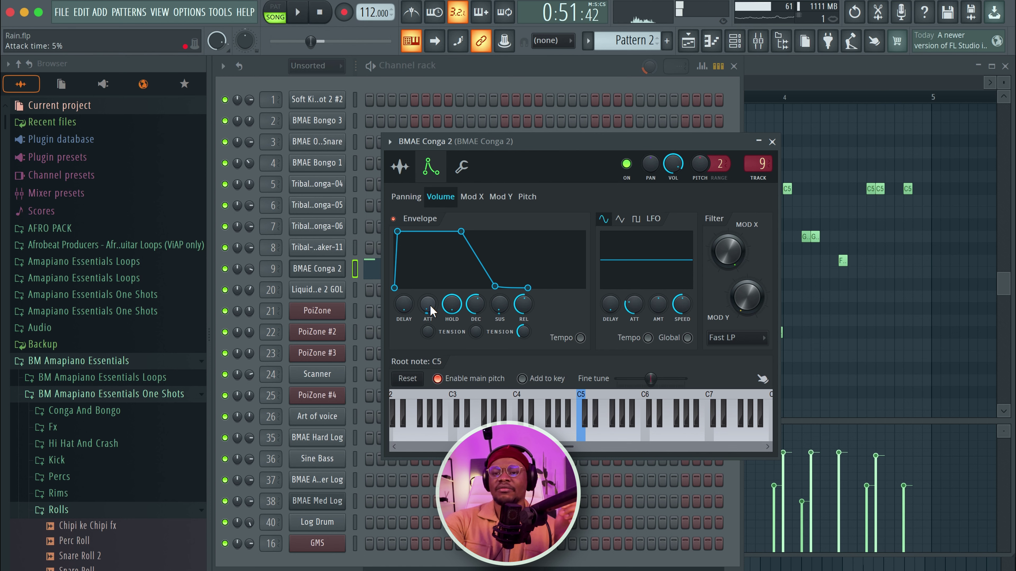
pyautogui.click(393, 219)
pyautogui.press('space')
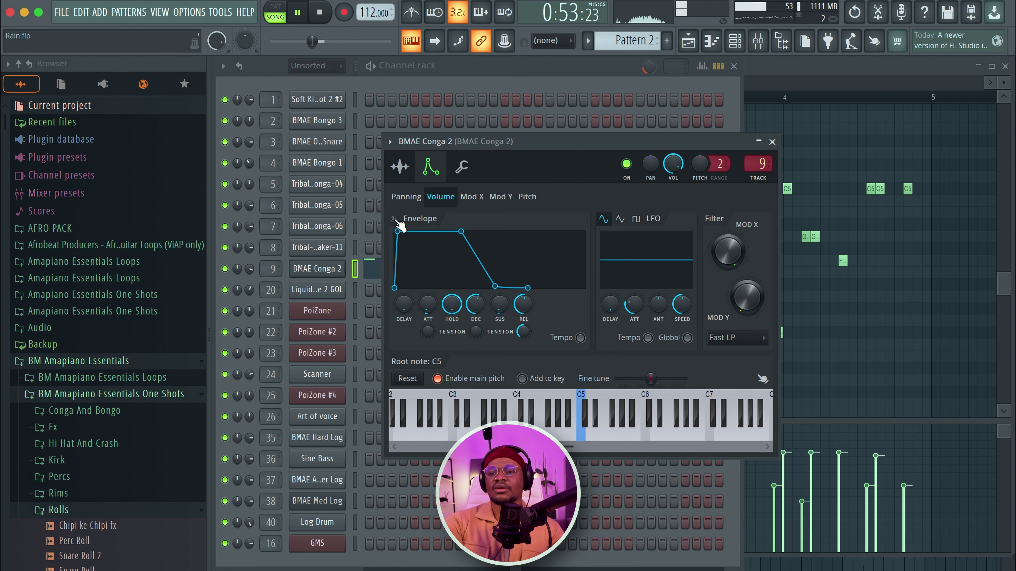
pyautogui.press('space')
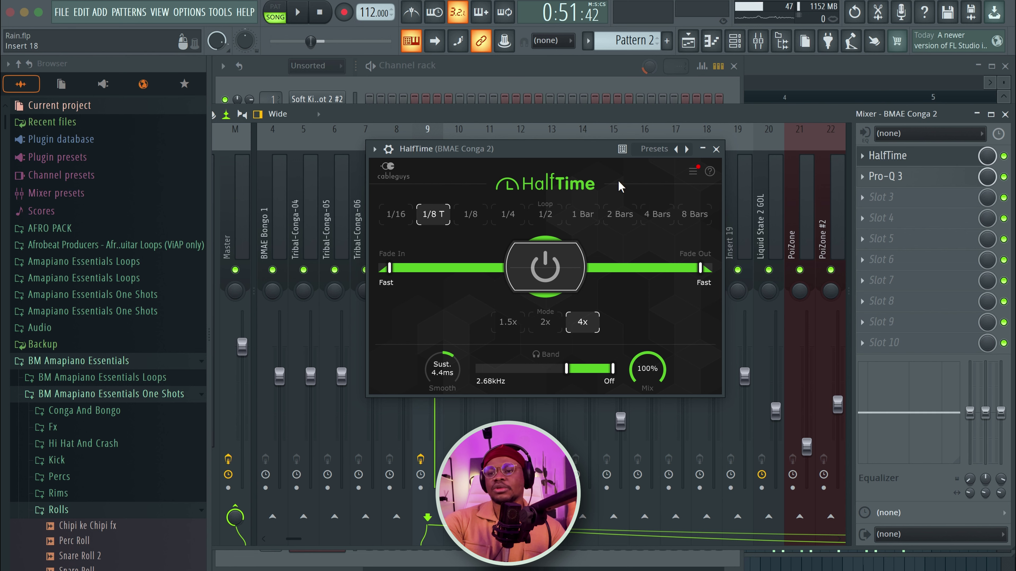
# Compare the sound of BMAE Conga 2 with the HalfTime effect bypassed and enabled.
pyautogui.press('space')
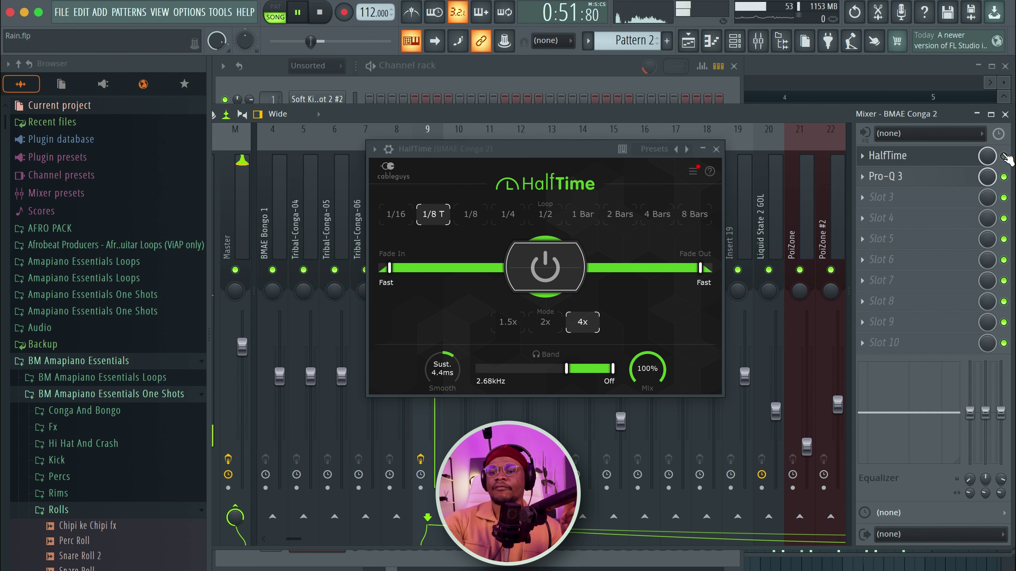
pyautogui.press('space')
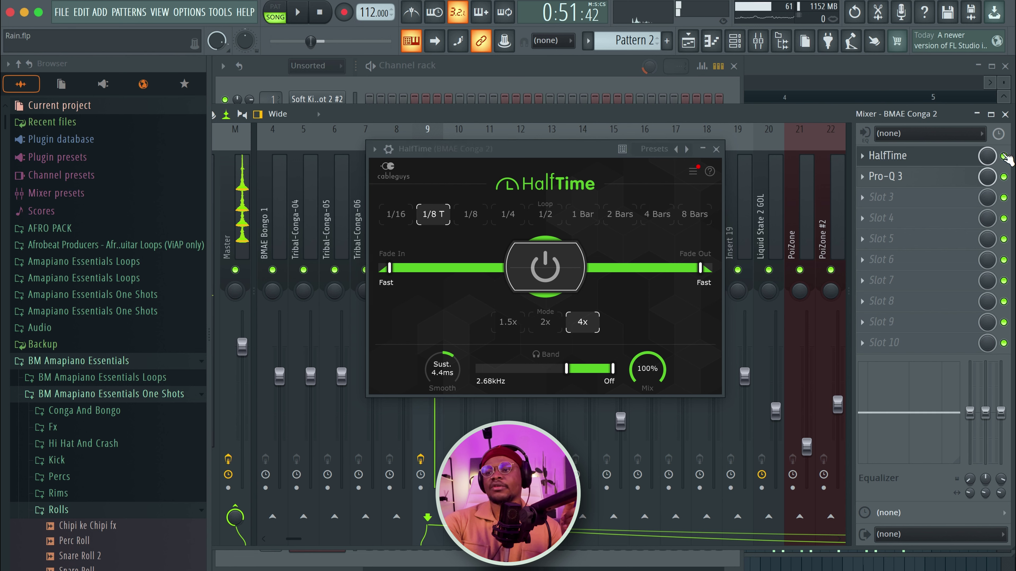
pyautogui.press('space')
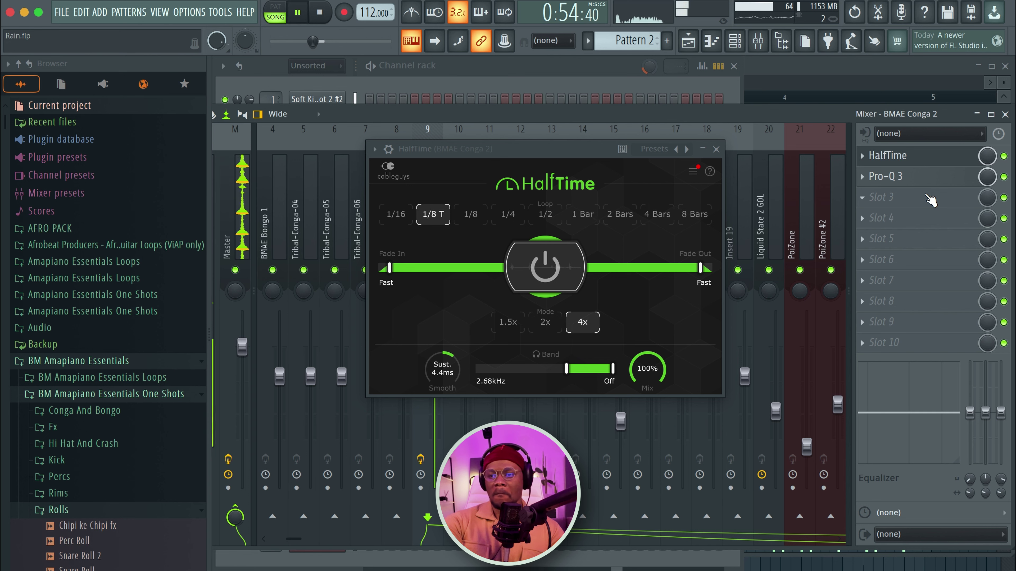
pyautogui.press('space')
# Examine the Pro-Q 3 equalizer curve on BMAE Conga 2 during playback and look over the remaining mixer tracks.
pyautogui.click(919, 176)
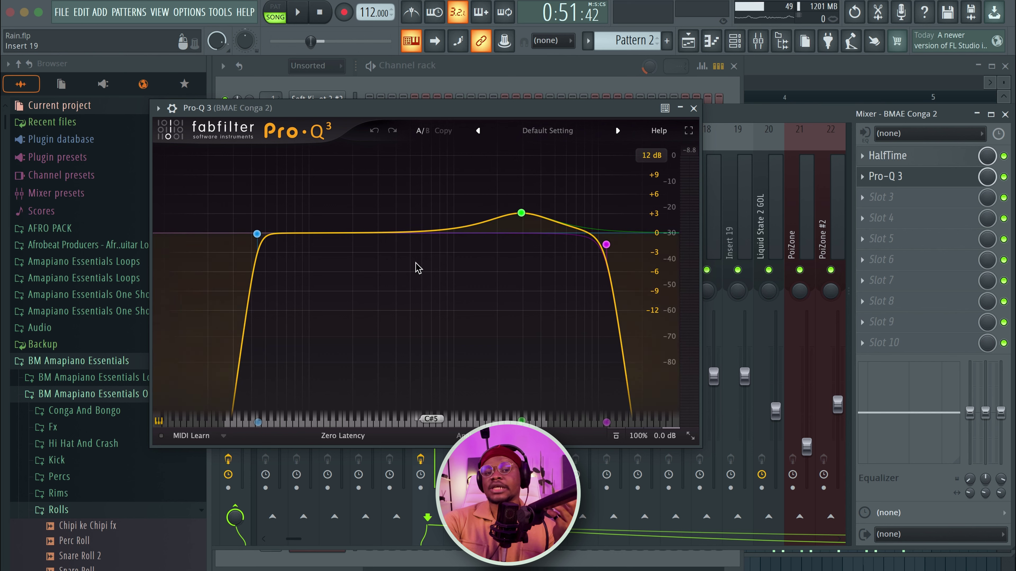
pyautogui.press('space')
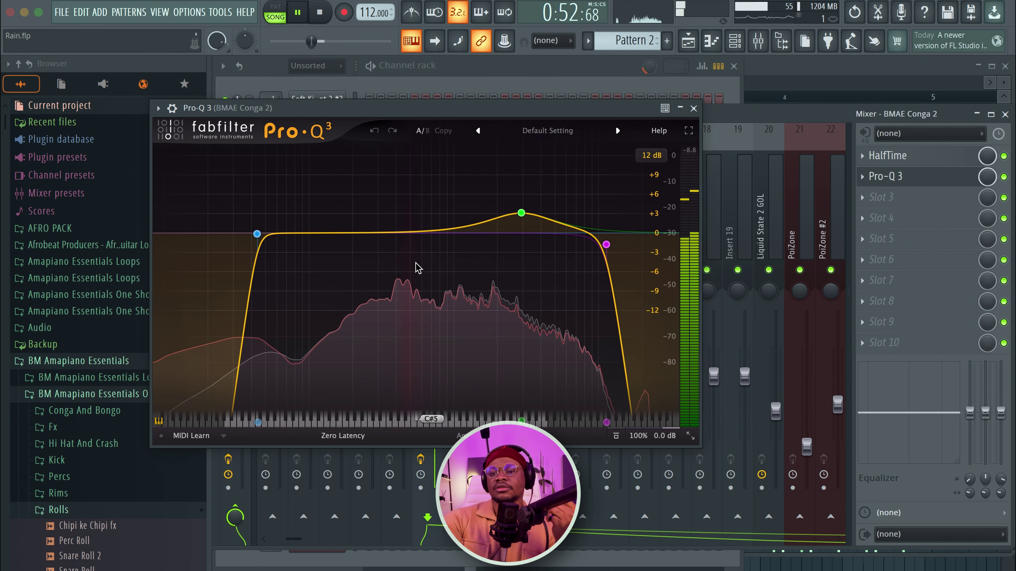
pyautogui.press('space')
pyautogui.click(694, 108)
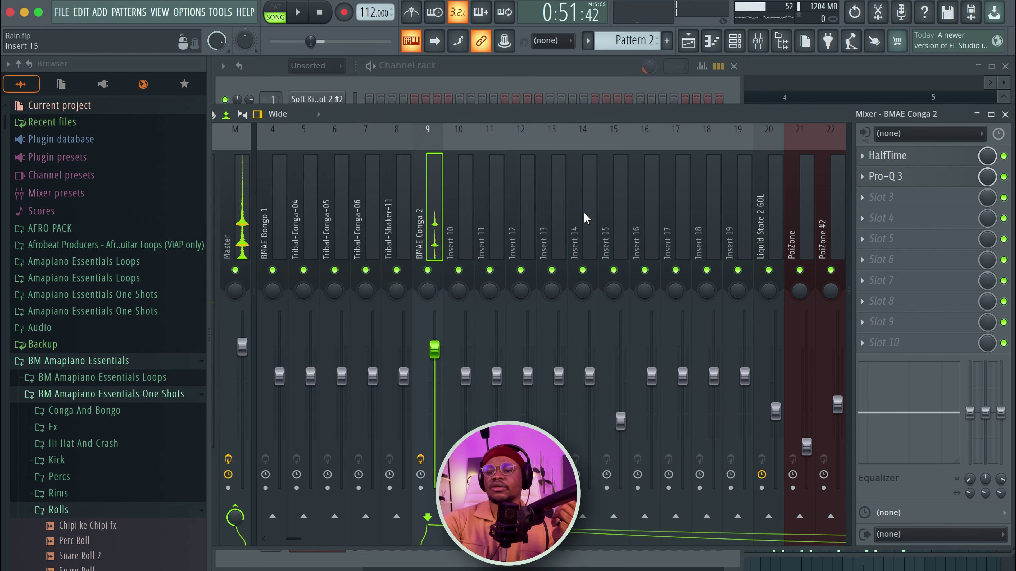
pyautogui.scroll(-10, 480, 210)
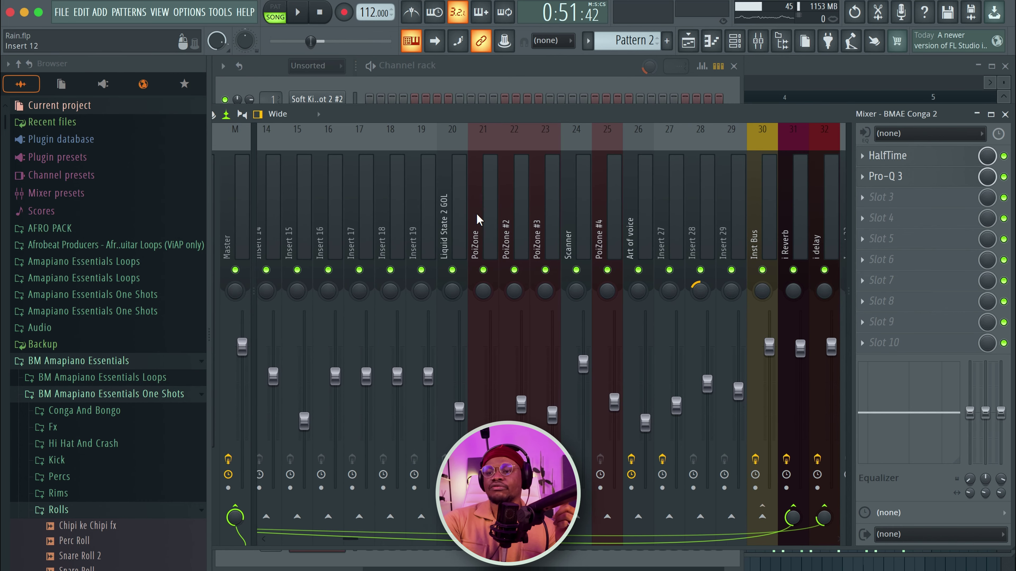
pyautogui.press('space')
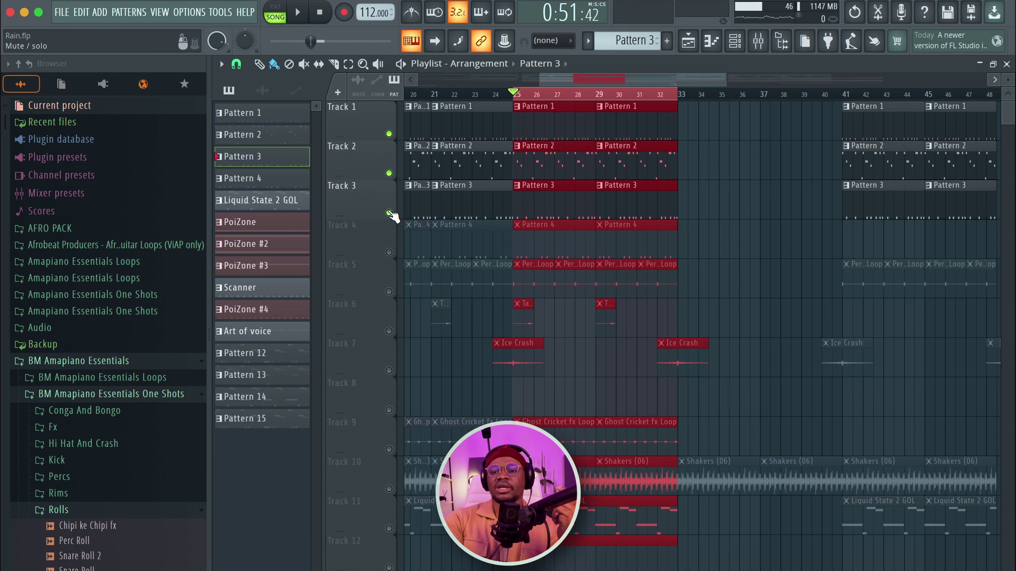
# Solo Track 3, play it back, and examine Pattern 3's percussion notes in the channel rack.
pyautogui.rightClick(389, 214)
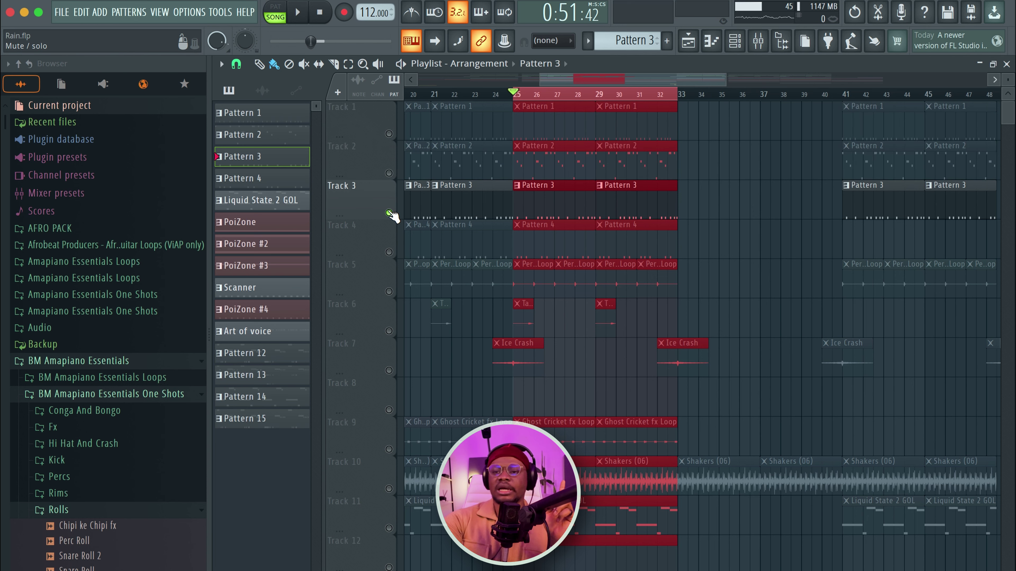
pyautogui.press('space')
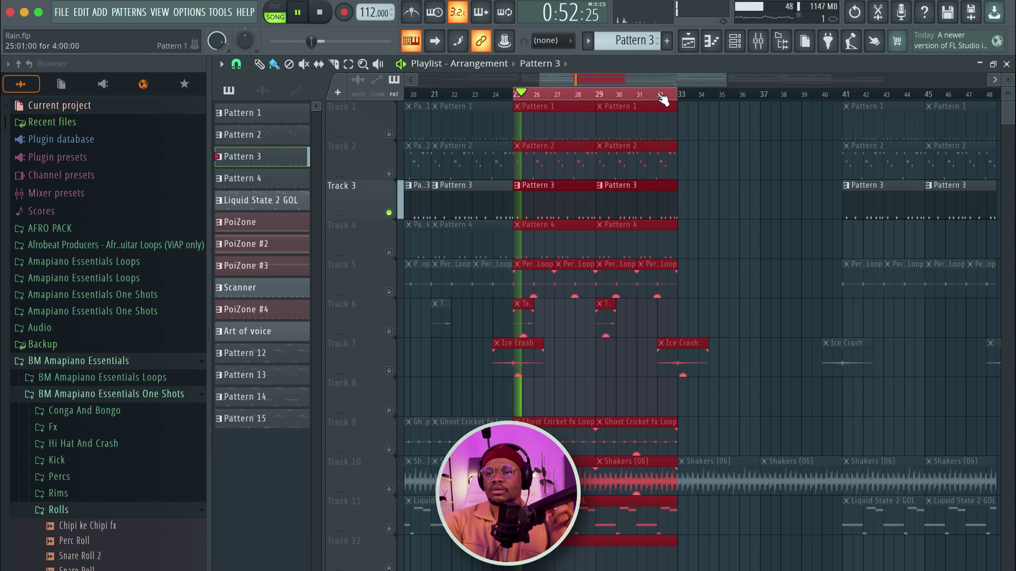
pyautogui.click(736, 38)
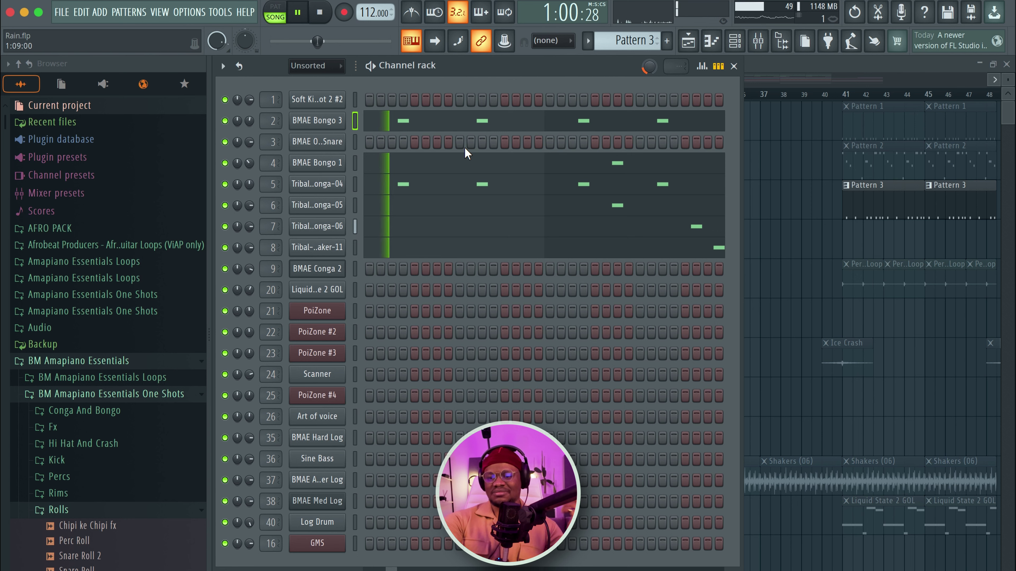
# Unmute Track 1 alongside Tracks 2 and 3 and audition the three tracks together.
pyautogui.press('space')
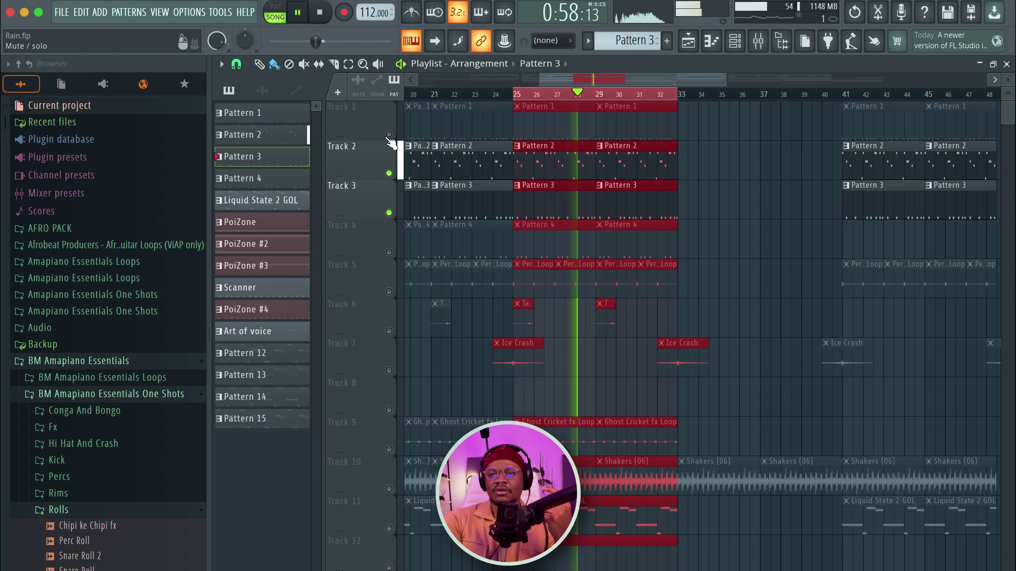
pyautogui.click(388, 134)
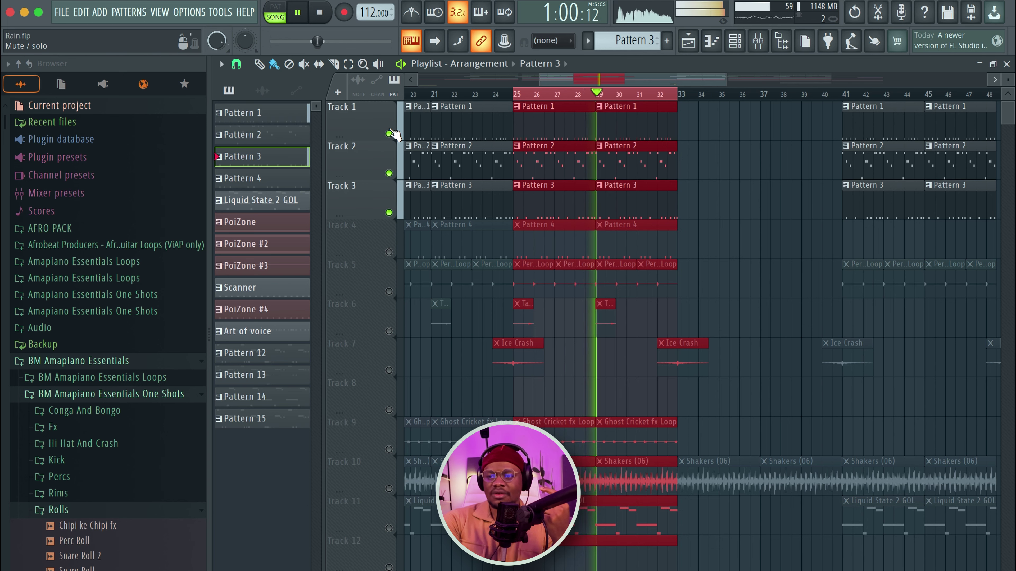
pyautogui.press('space')
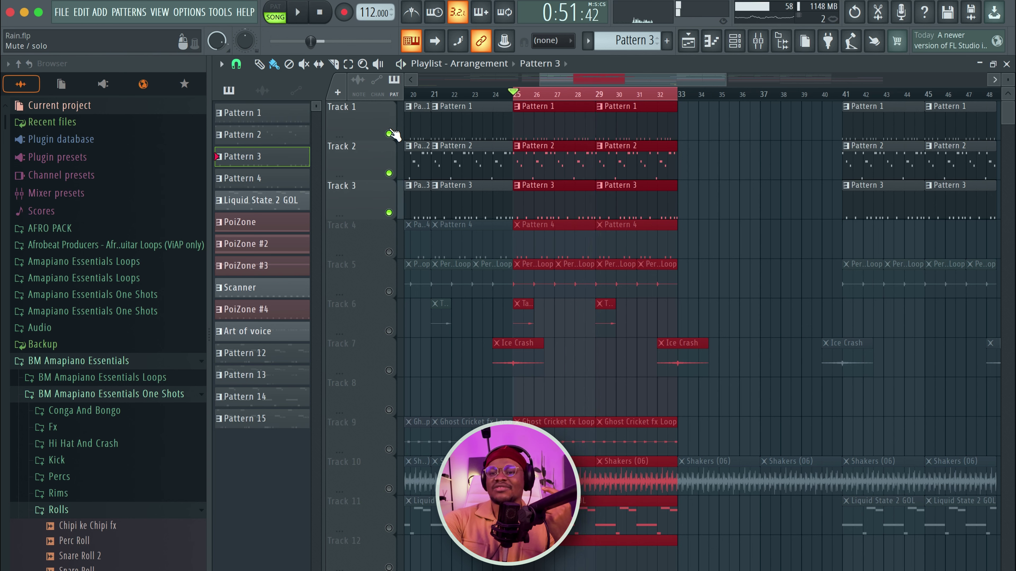
# Unmute Track 4 and review Pattern 4's BMAE Open Snare notes in the piano roll during playback.
pyautogui.click(389, 252)
pyautogui.doubleClick(410, 226)
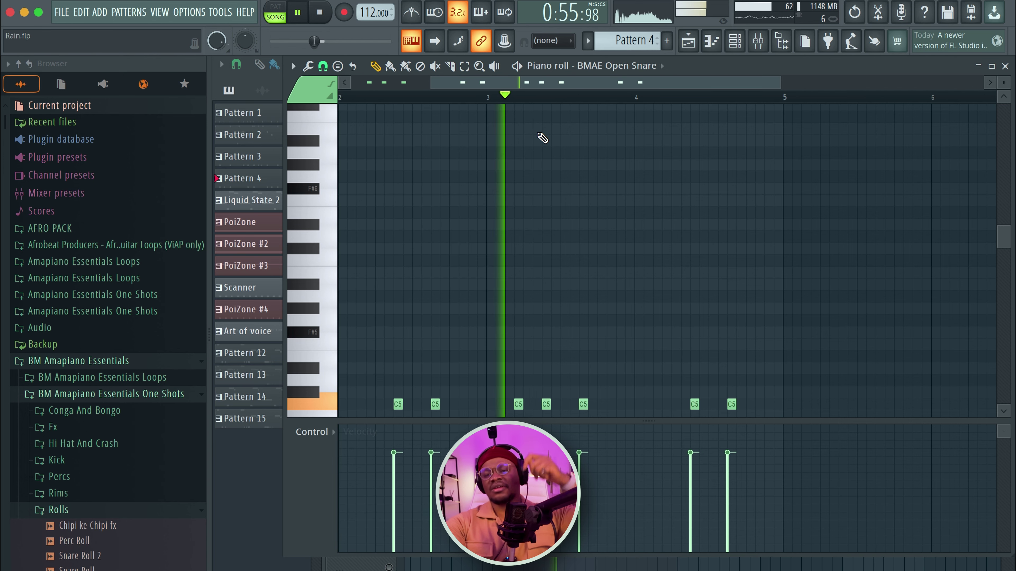
pyautogui.press('space')
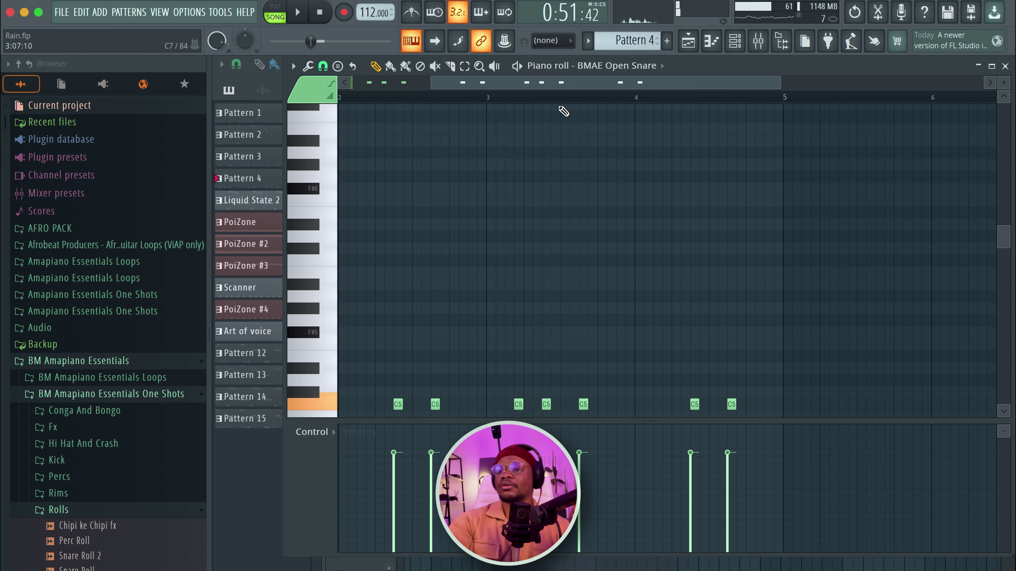
pyautogui.click(756, 39)
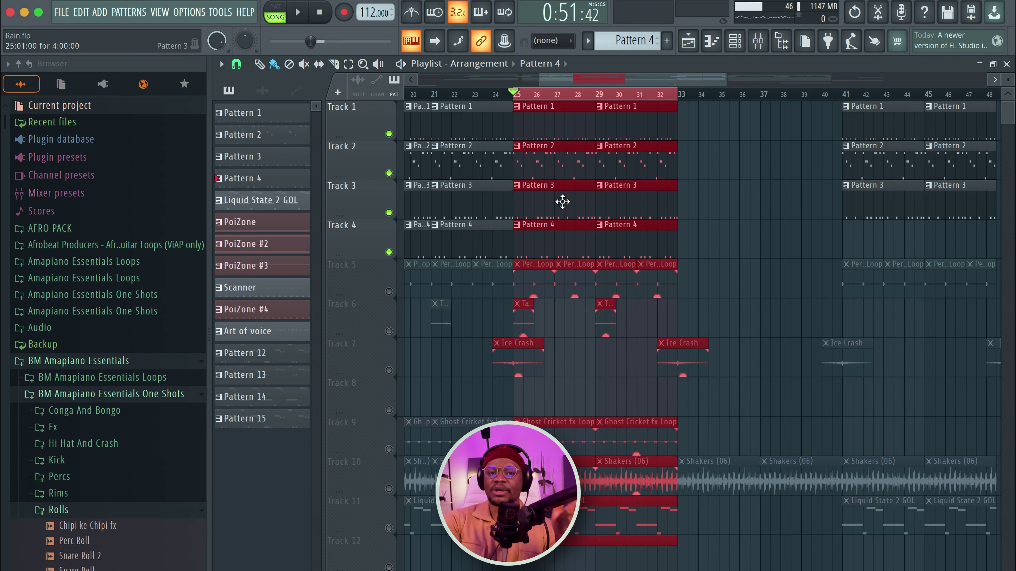
# Unmute Track 5 and audition its percussion loop with the other drums, soloed, and back in the mix.
pyautogui.click(389, 292)
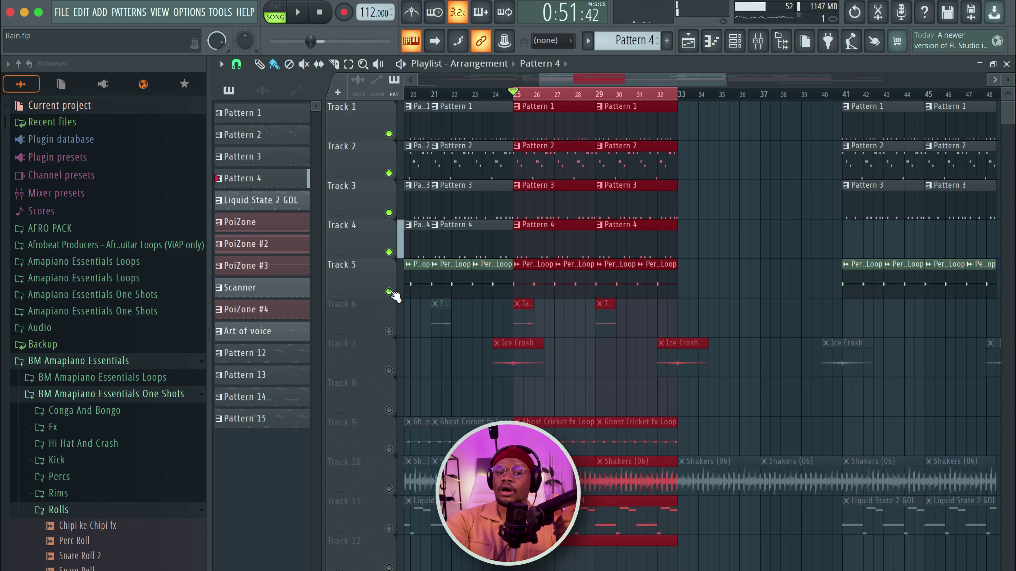
pyautogui.press('space')
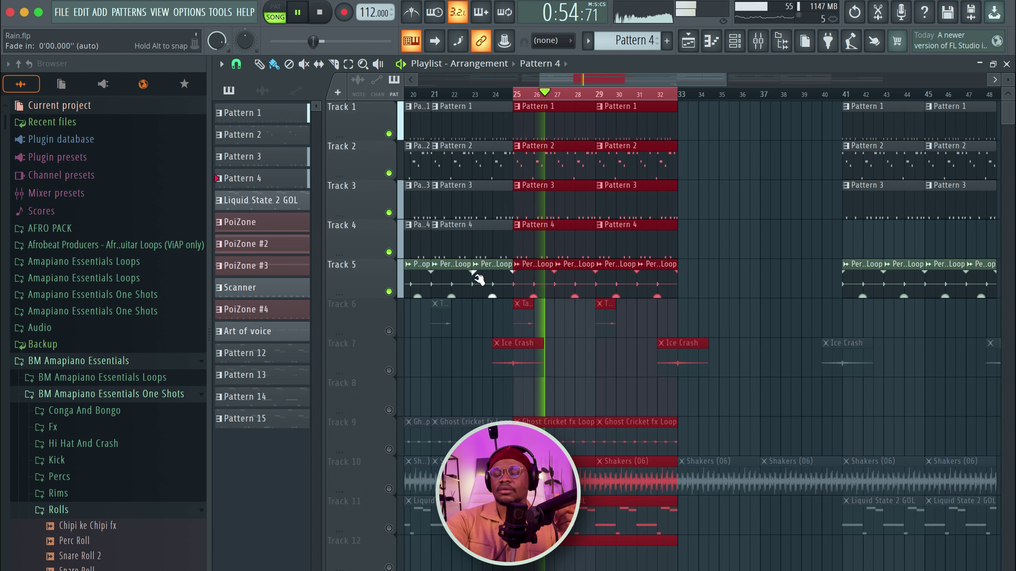
pyautogui.keyDown('ctrl'); pyautogui.click(389, 292); pyautogui.keyUp('ctrl')
pyautogui.press('space')
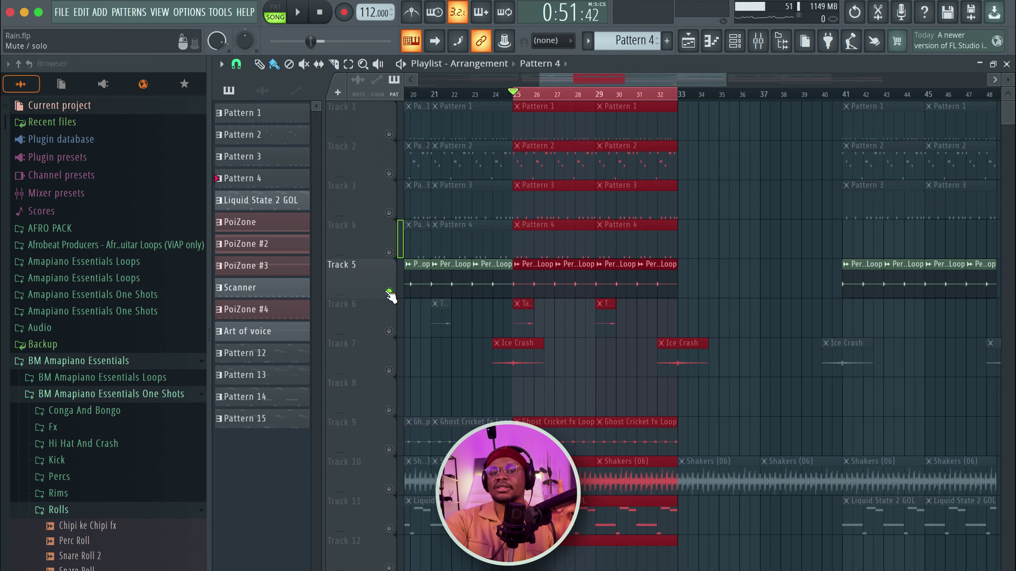
pyautogui.press('space')
pyautogui.keyDown('ctrl'); pyautogui.click(388, 292); pyautogui.keyUp('ctrl')
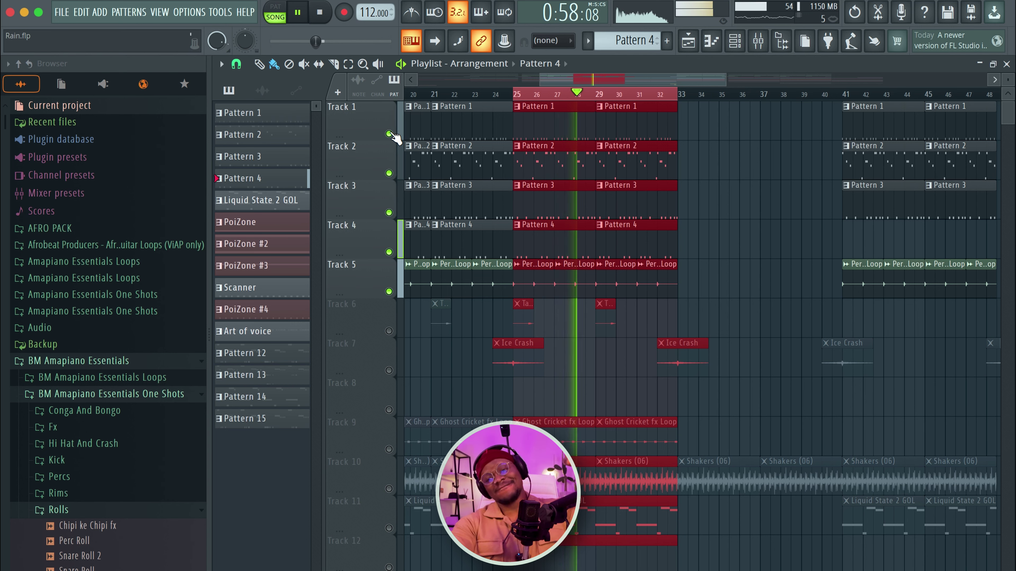
pyautogui.press('space')
# Unmute Track 6 and select its Tambourine Loop clip.
pyautogui.click(388, 331)
pyautogui.click(440, 303)
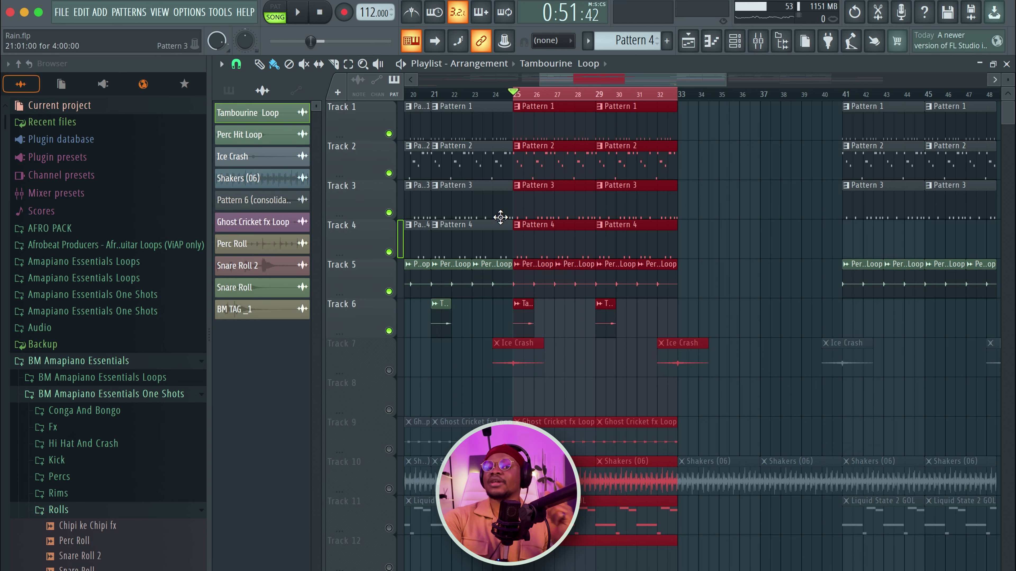
# Audition the tambourine loop with the other drums, and unmute Track 7 to hear its Ice Crash near bar 32.
pyautogui.press('space')
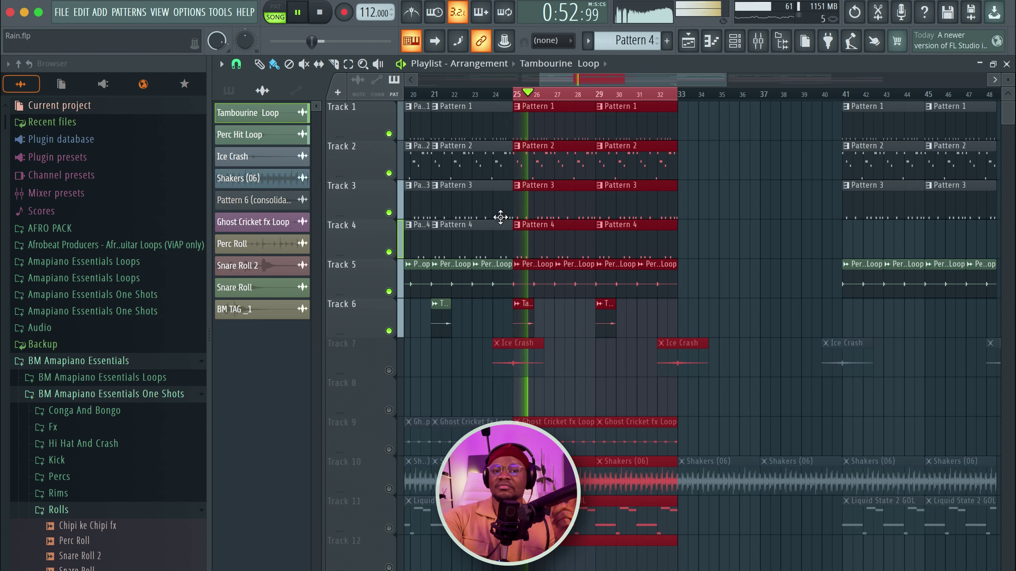
pyautogui.press('space')
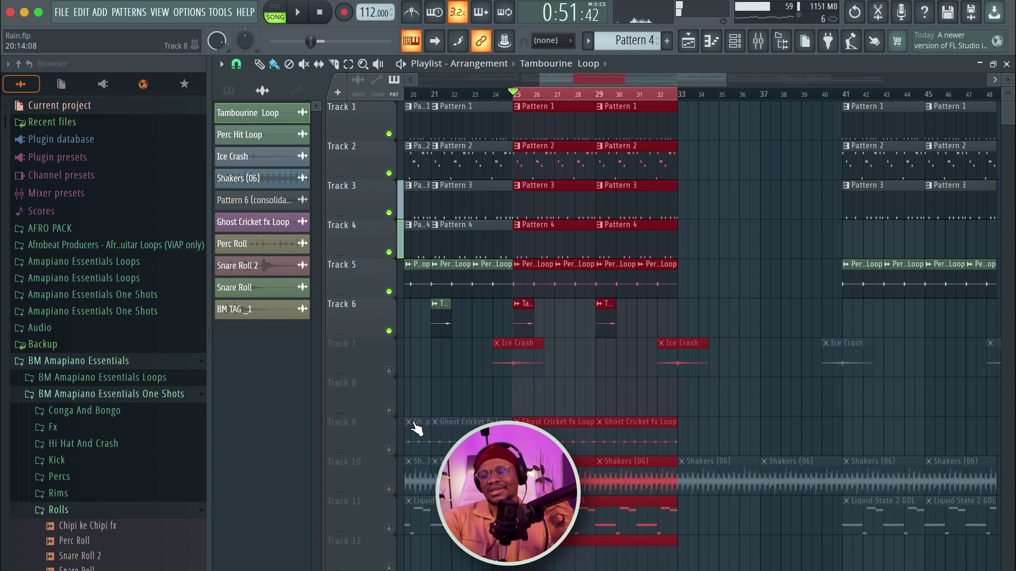
pyautogui.click(388, 370)
pyautogui.click(659, 96)
pyautogui.press('space')
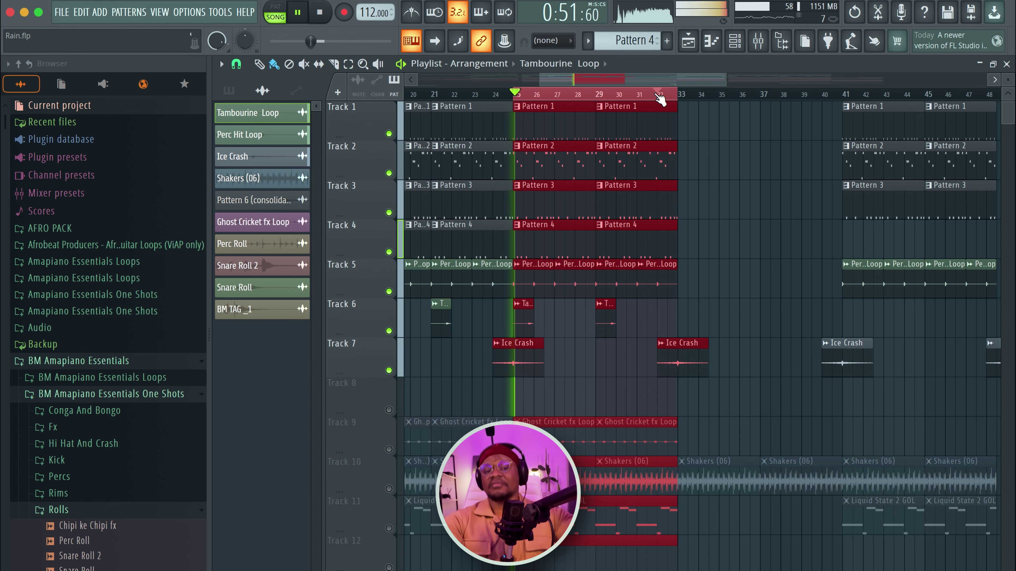
pyautogui.press('space')
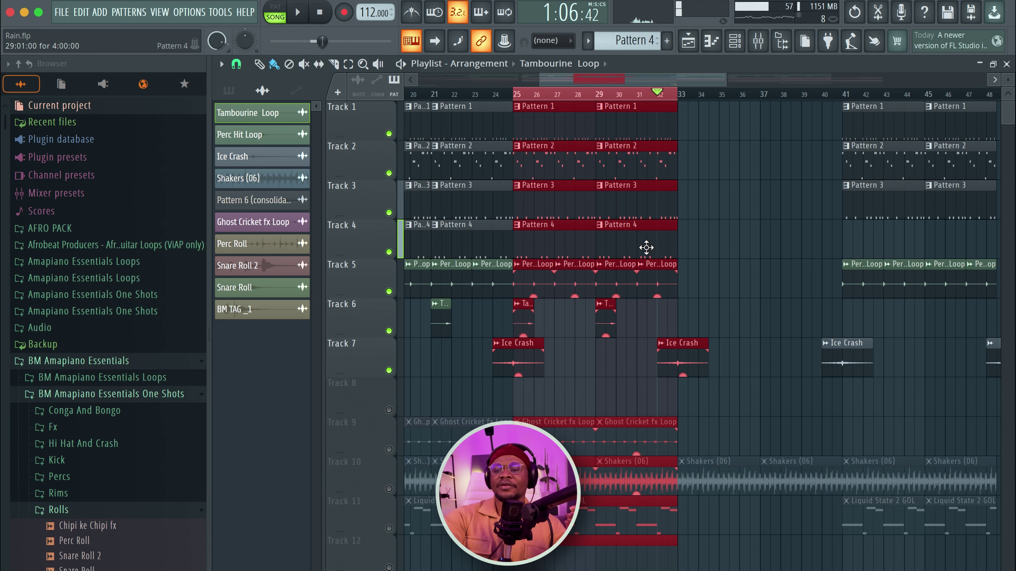
# Unmute Track 9 and audition its Ghost Cricket fx Loop with the drums from bar 25.
pyautogui.scroll(-4, 646, 245)
pyautogui.hscroll(-2, 646, 245)
pyautogui.click(558, 95)
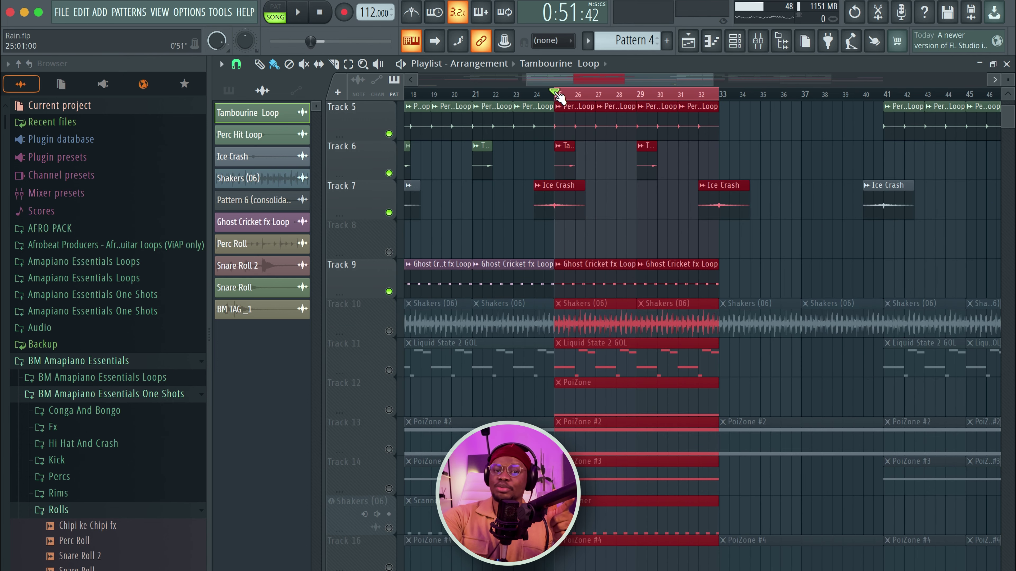
pyautogui.press('space')
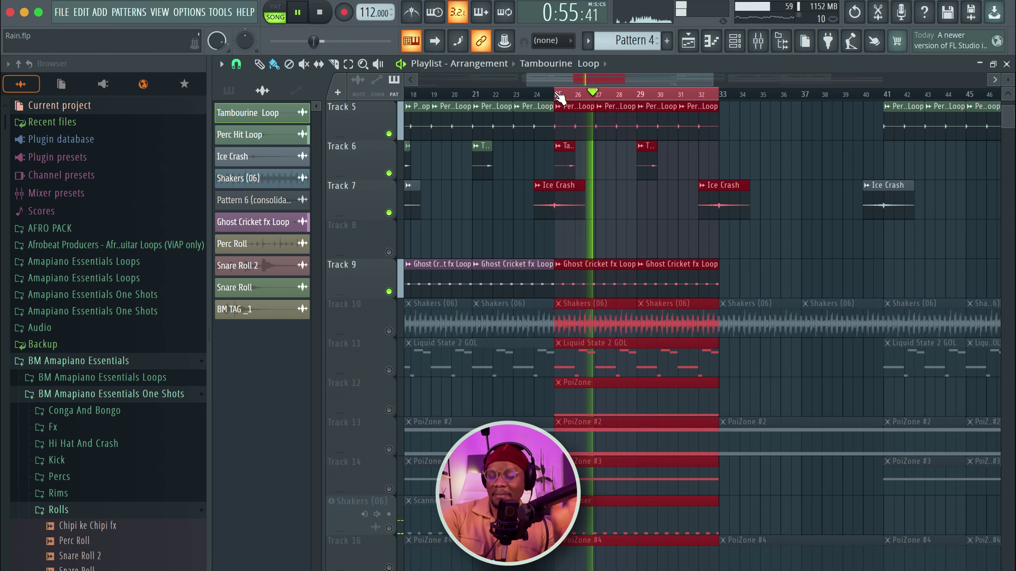
pyautogui.press('space')
pyautogui.click(412, 274)
pyautogui.press('F9')
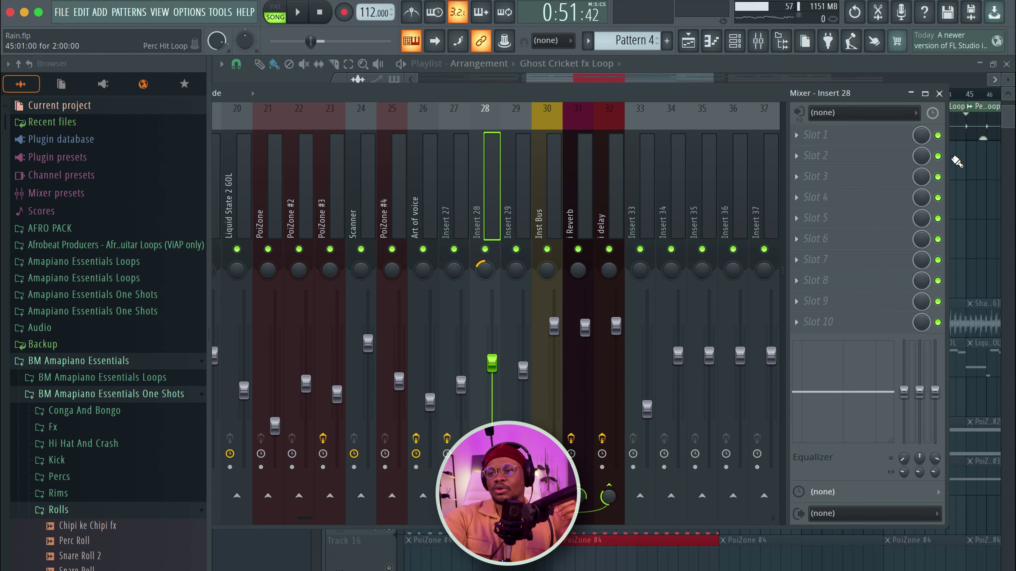
pyautogui.click(939, 94)
pyautogui.press('space')
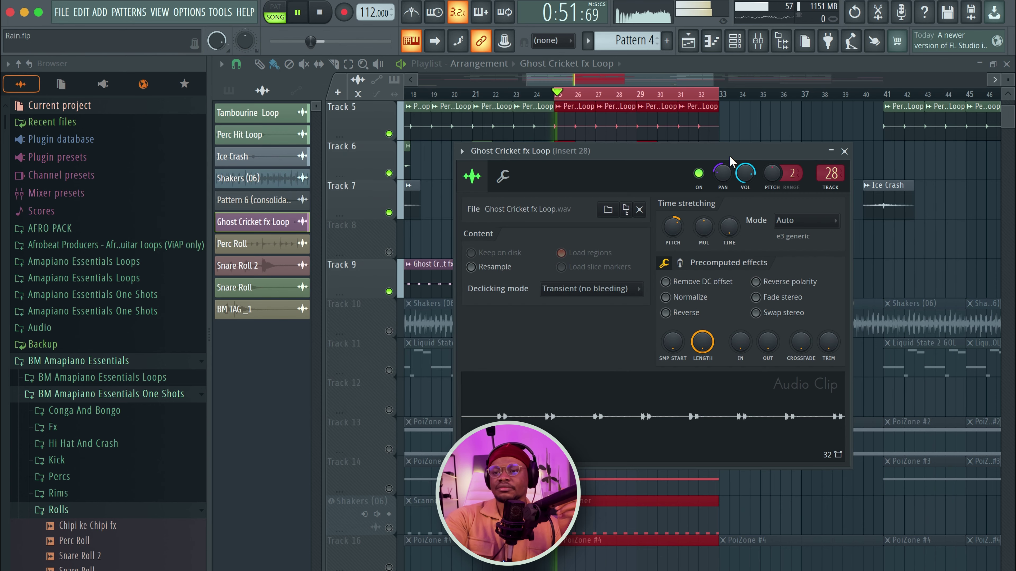
pyautogui.click(845, 152)
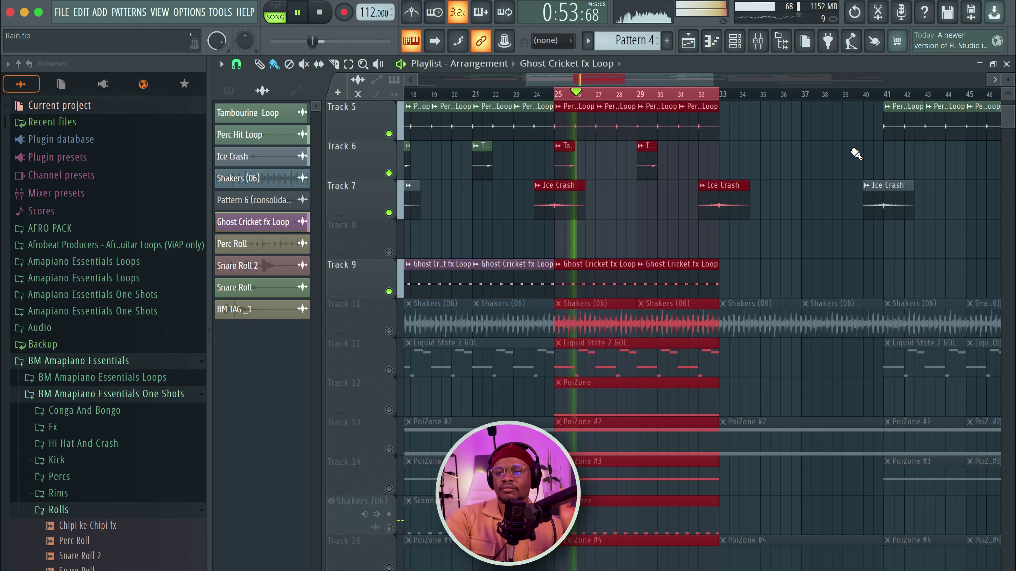
# Unmute Track 10's shakers and Track 11's Liquid State 2 GOL pattern, auditioning each in the mix, Track 11 from bar 9.
pyautogui.click(389, 331)
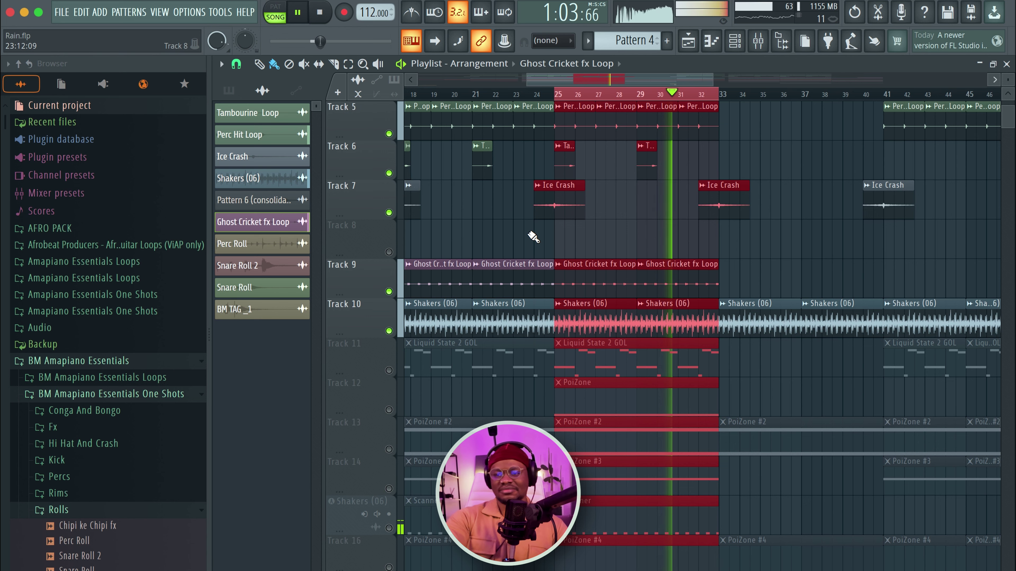
pyautogui.press('space')
pyautogui.scroll(-3, 533, 237)
pyautogui.keyDown('ctrl'); pyautogui.scroll(-3, 579, 314); pyautogui.keyUp('ctrl')
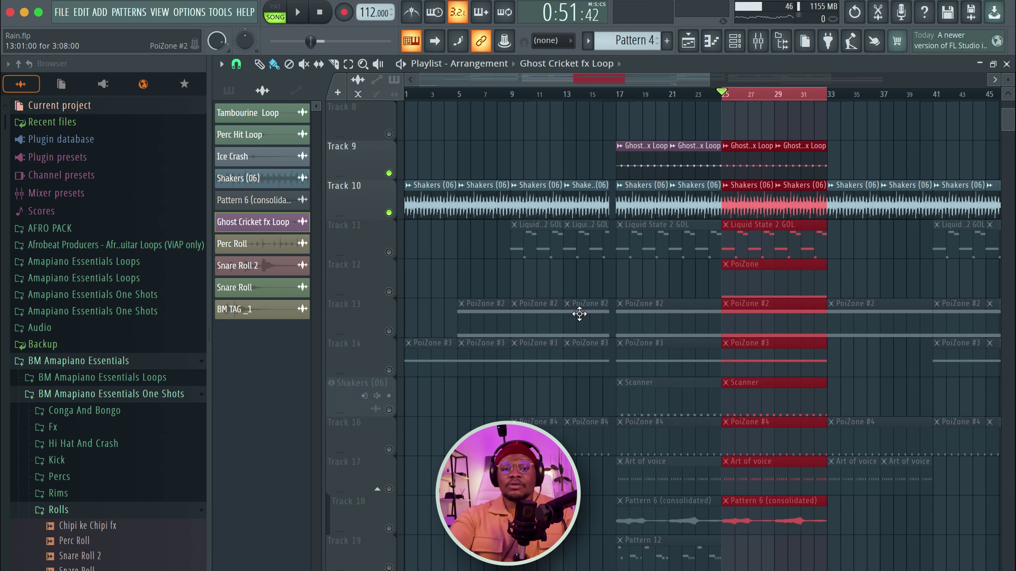
pyautogui.click(510, 94)
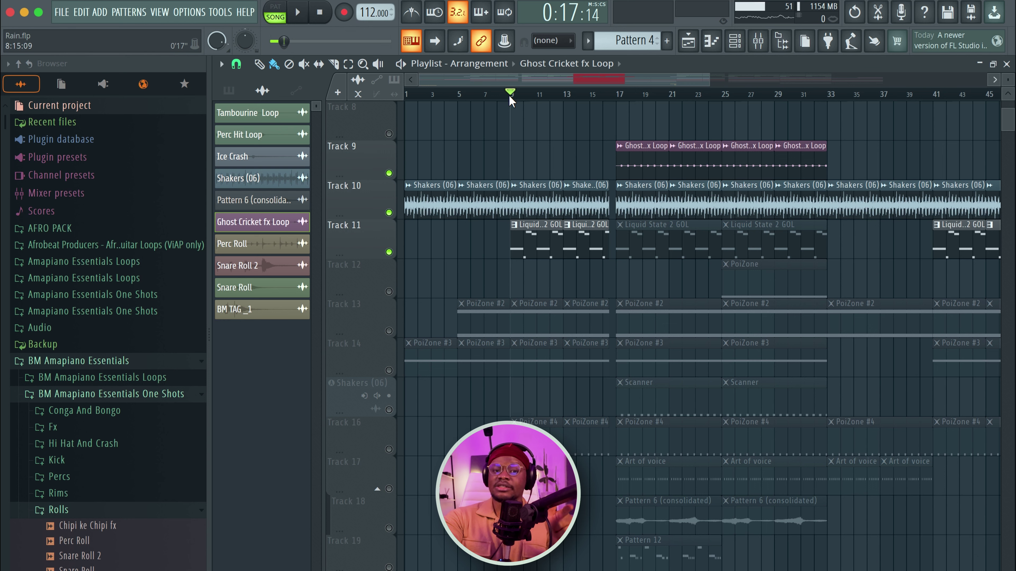
pyautogui.press('space')
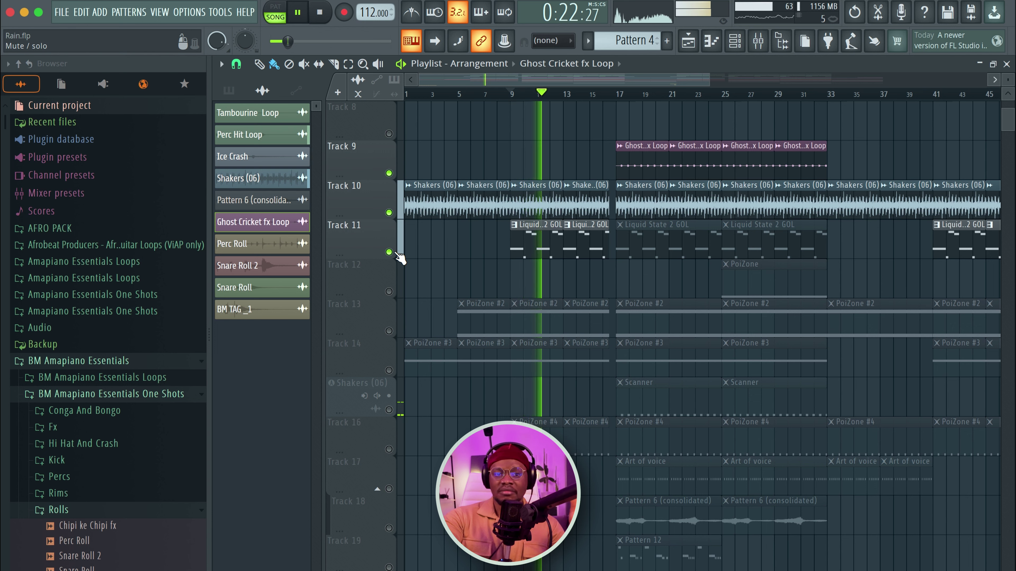
pyautogui.press('space')
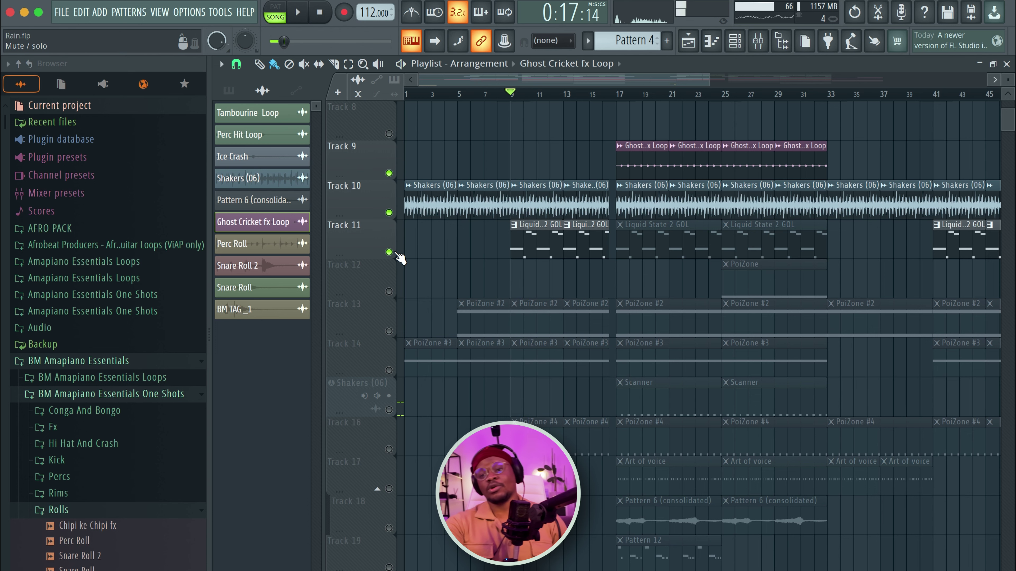
# Examine the Liquid State 2 GOL pattern in the piano roll and its Harmless synth settings.
pyautogui.doubleClick(537, 244)
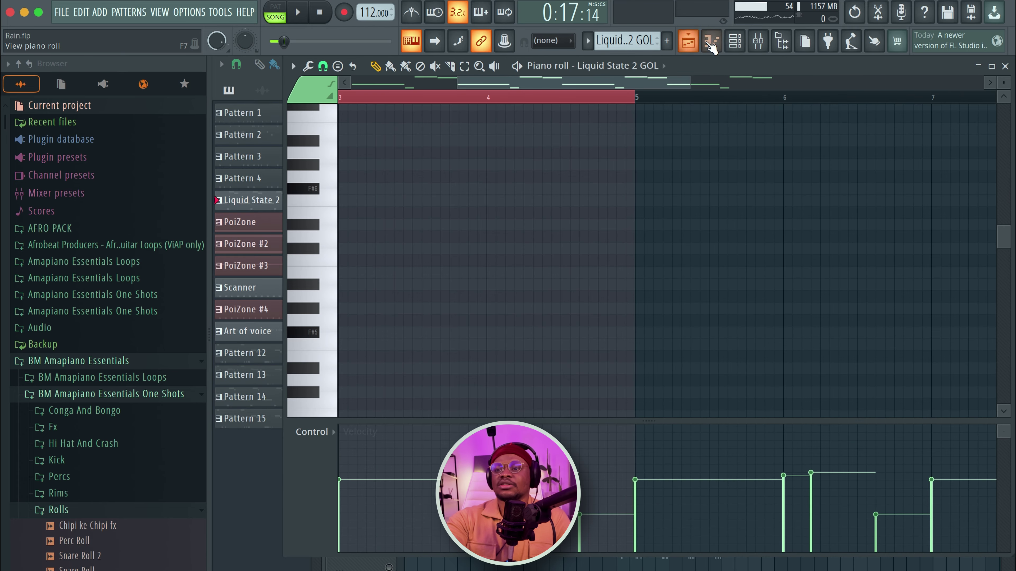
pyautogui.click(736, 41)
pyautogui.click(317, 291)
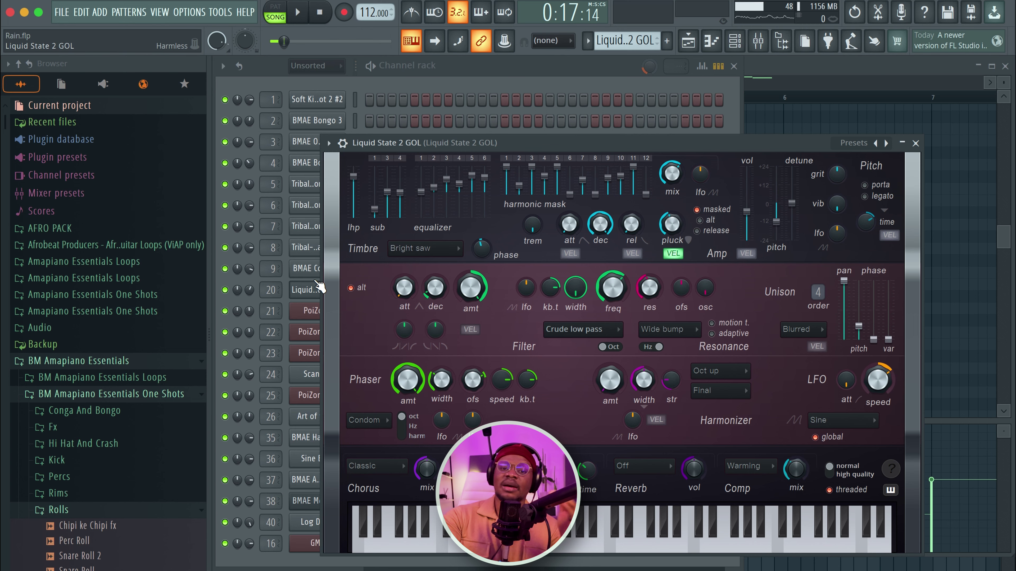
pyautogui.press('F5')
# Unmute Track 13 and audition its PoiZone #2 part in the mix from bar 9.
pyautogui.click(390, 292)
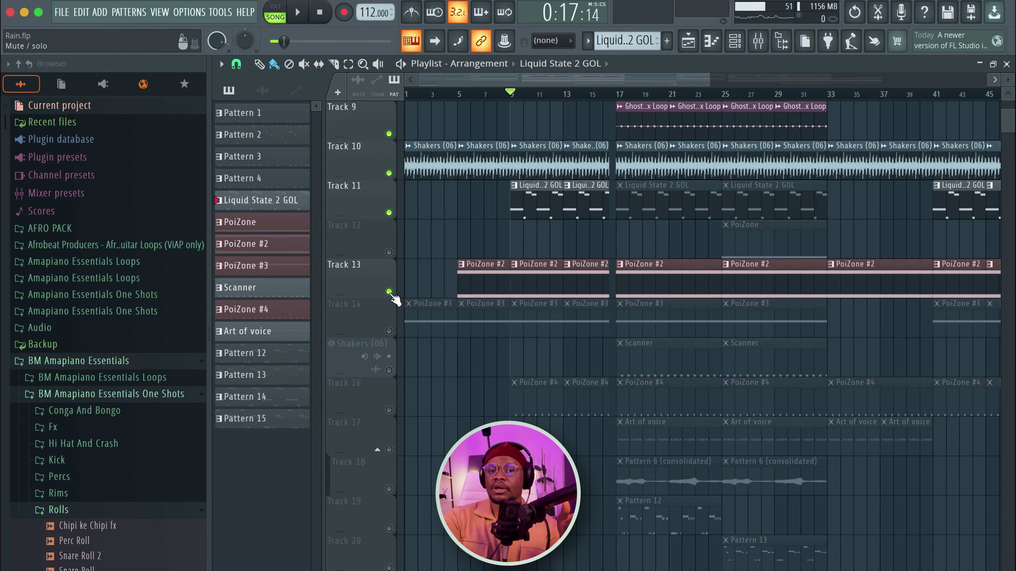
pyautogui.press('space')
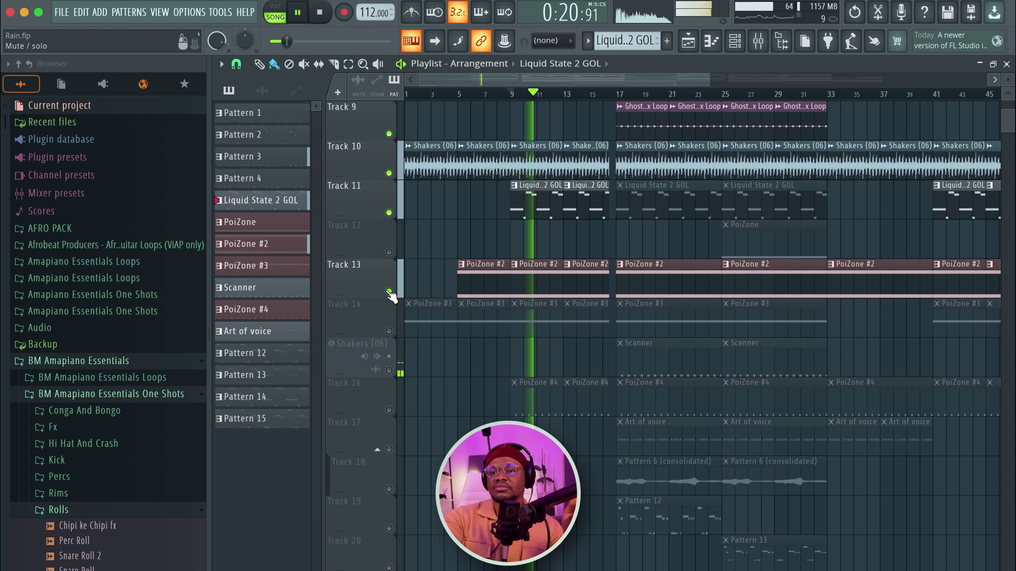
pyautogui.press('space')
# Examine the PoiZone #2 pattern in the piano roll and the preset on its PoiZone synth, and return to the playlist.
pyautogui.doubleClick(552, 283)
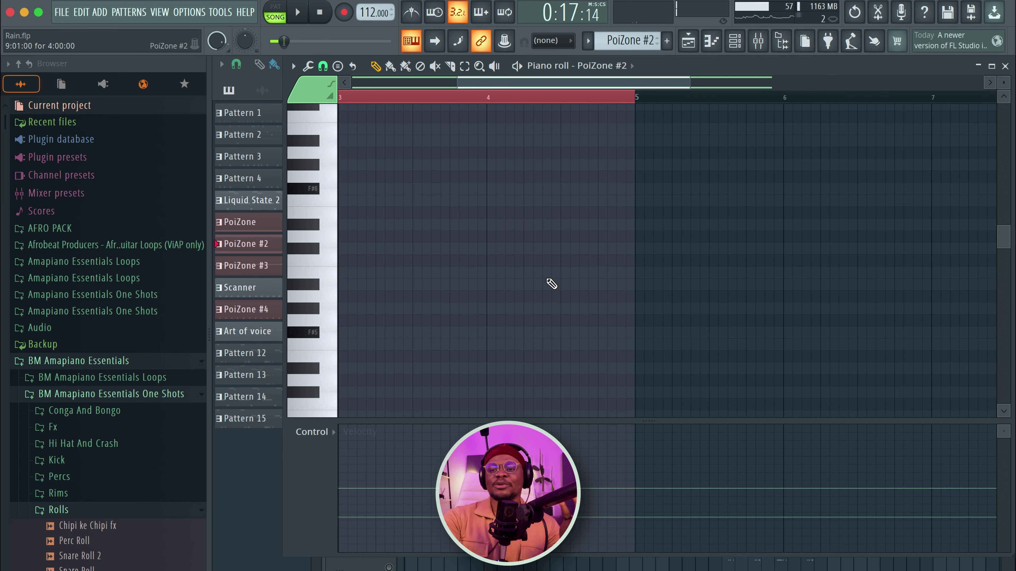
pyautogui.click(740, 44)
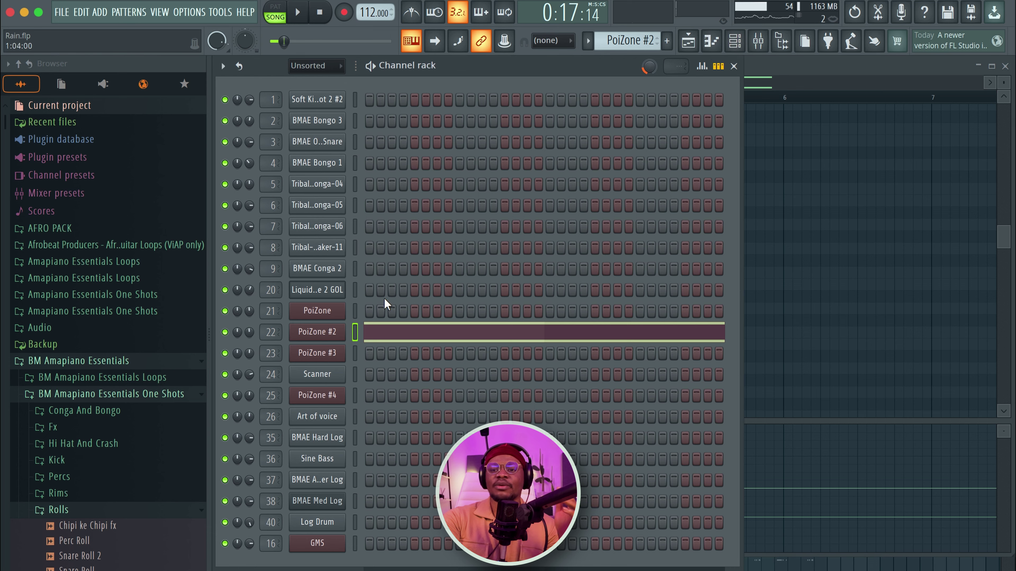
pyautogui.click(318, 332)
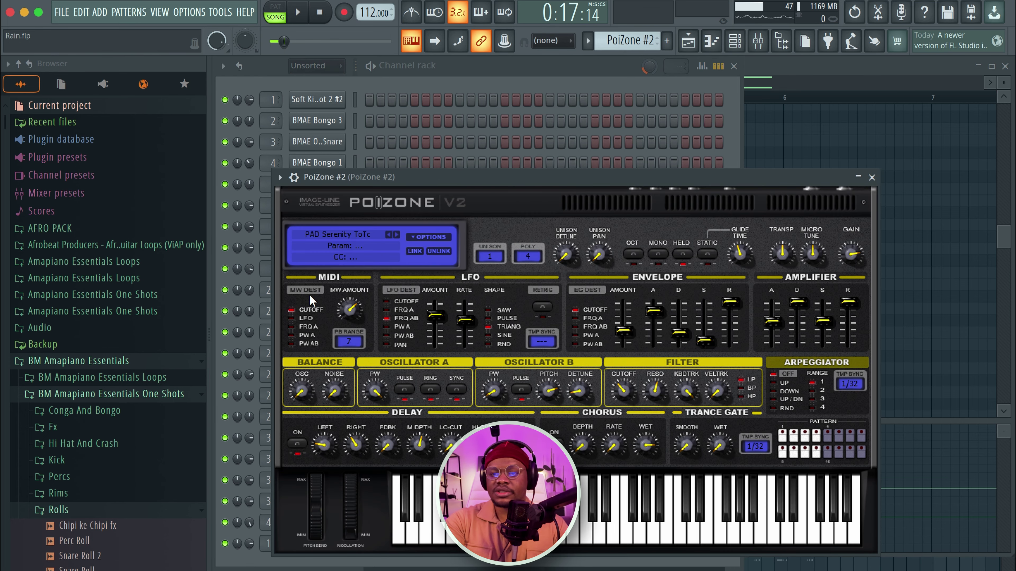
pyautogui.click(872, 177)
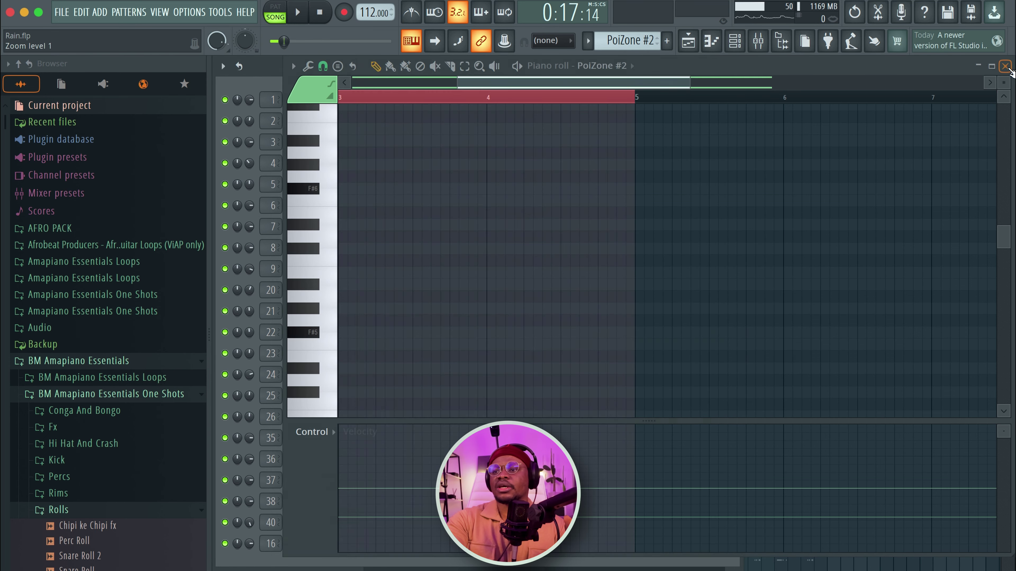
pyautogui.press('Escape')
pyautogui.press('Escape')
# Unmute and audition Track 14, and review its PoiZone #3 pattern in the piano roll and channel rack.
pyautogui.press('space')
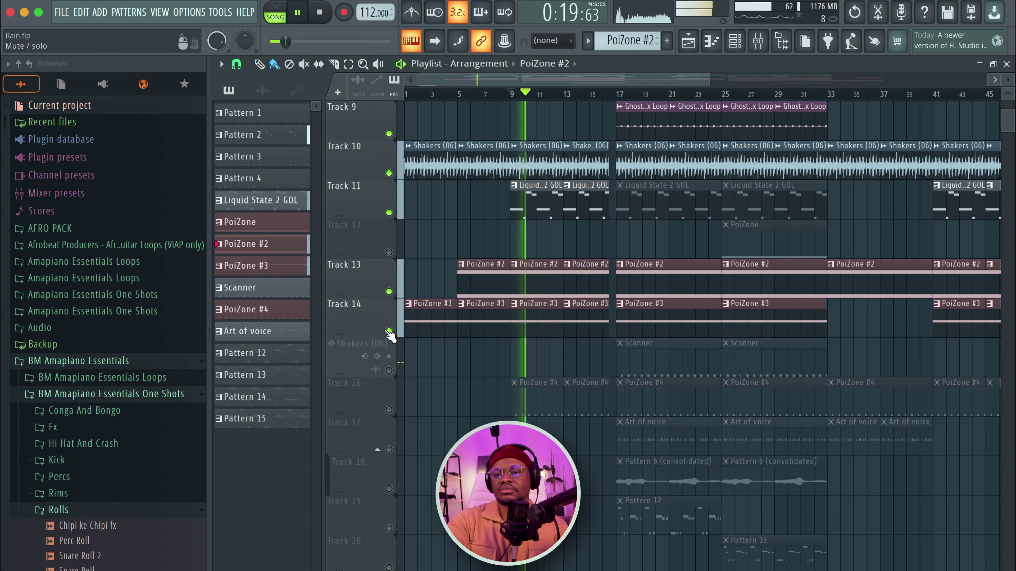
pyautogui.press('space')
pyautogui.doubleClick(546, 323)
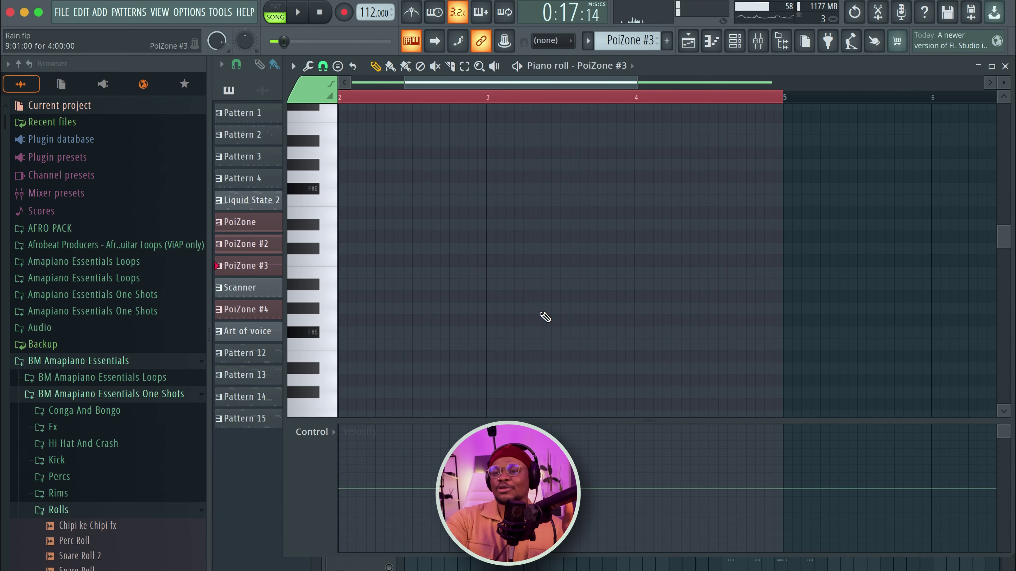
pyautogui.click(712, 44)
pyautogui.click(897, 188)
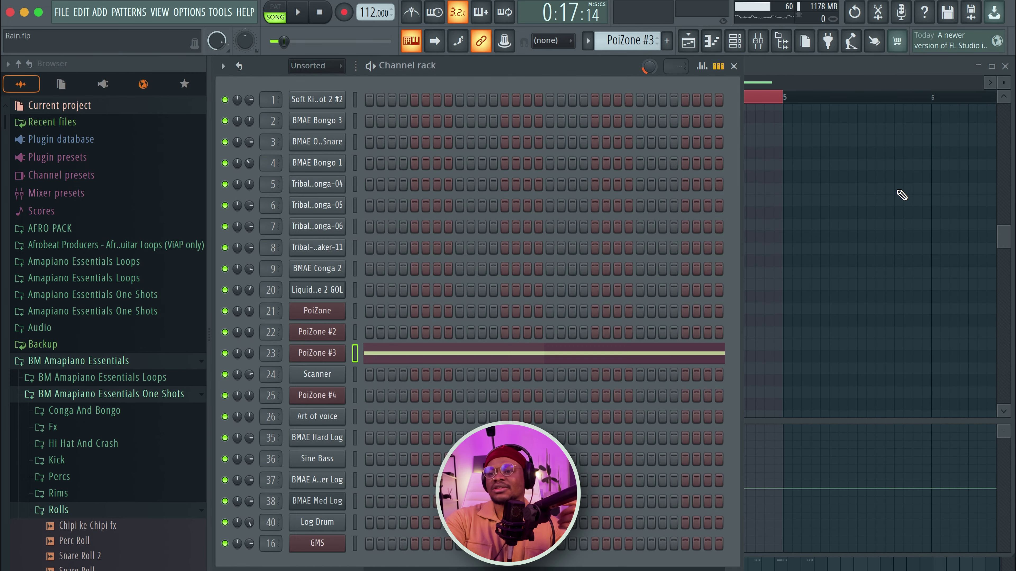
pyautogui.click(1006, 67)
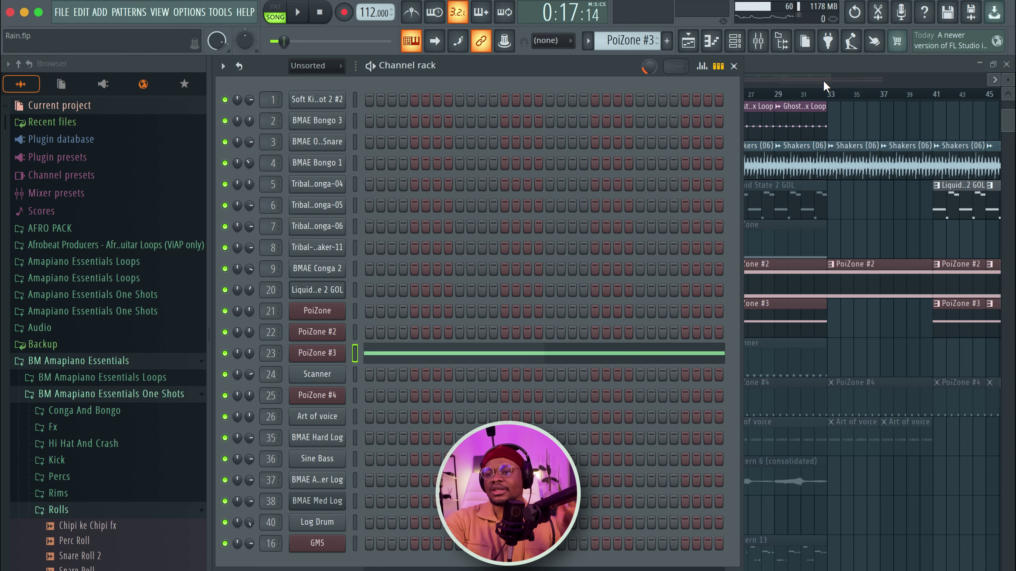
pyautogui.click(800, 74)
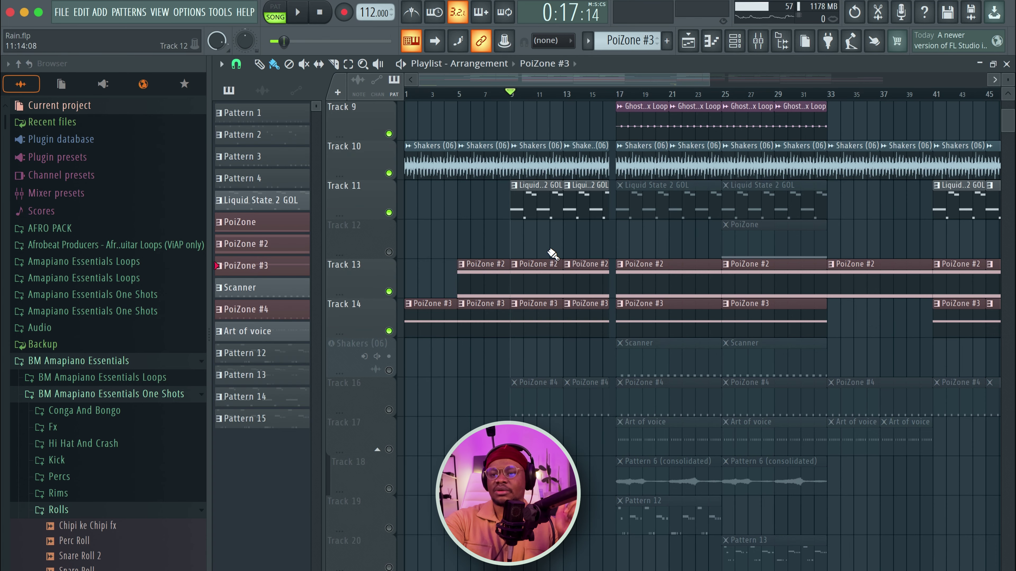
# Unmute Track 16 and play the arrangement from bar 9 with its PoiZone #4 part.
pyautogui.scroll(-1, 394, 372)
pyautogui.click(390, 371)
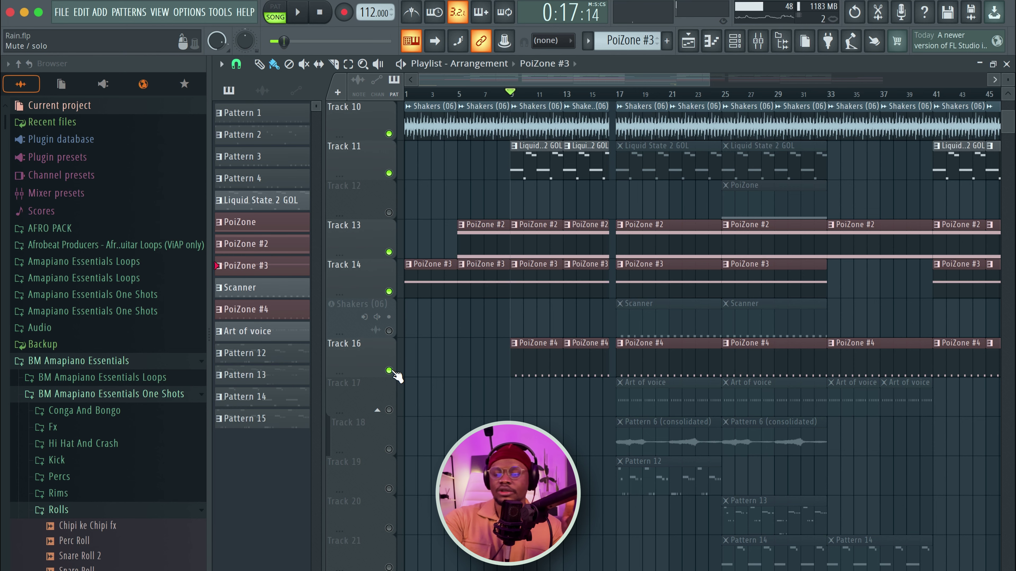
pyautogui.press('space')
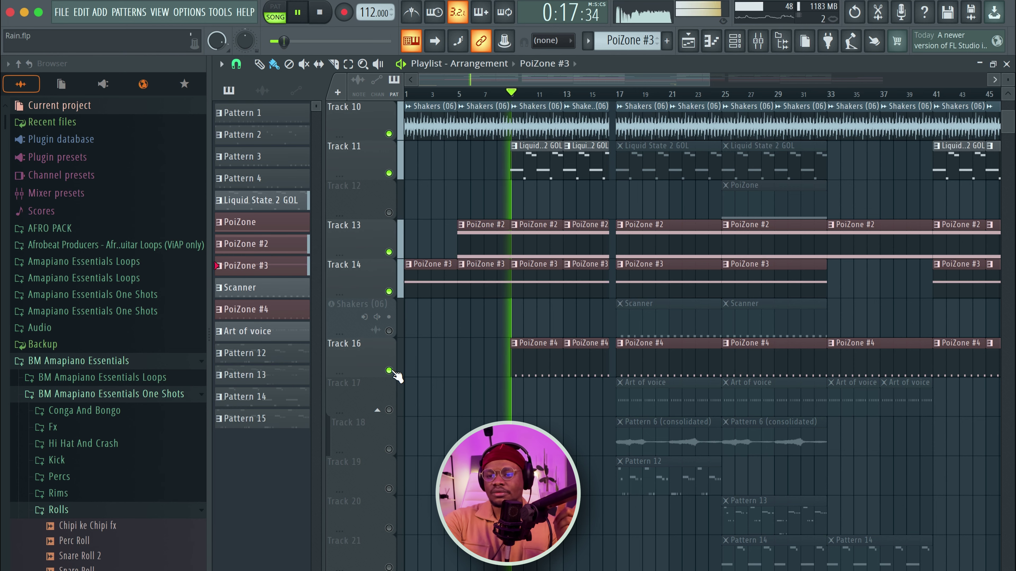
# Examine the PoiZone #4 pattern's notes and the preset and settings of its PoiZone synth.
pyautogui.doubleClick(540, 359)
pyautogui.click(734, 40)
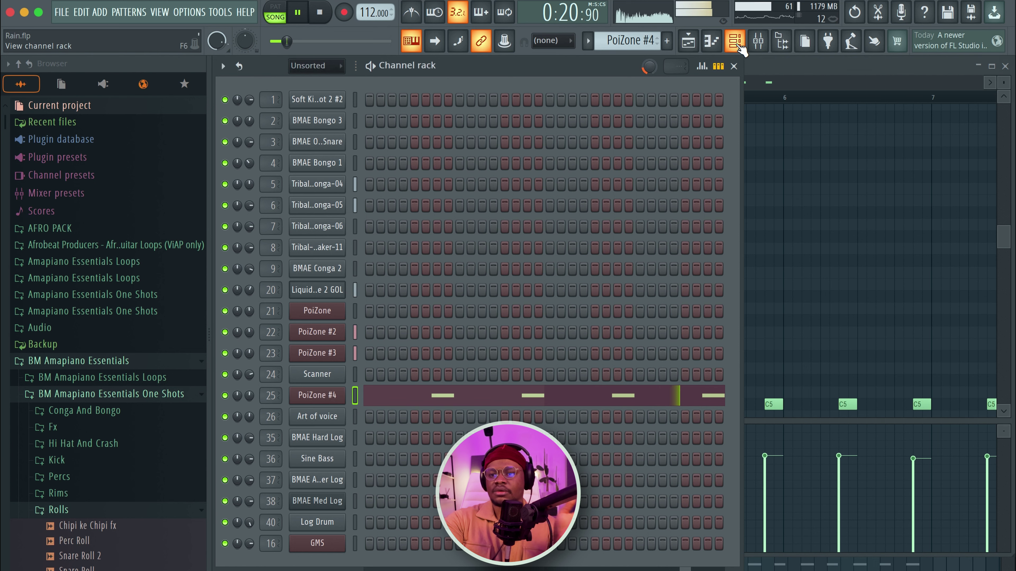
pyautogui.click(330, 398)
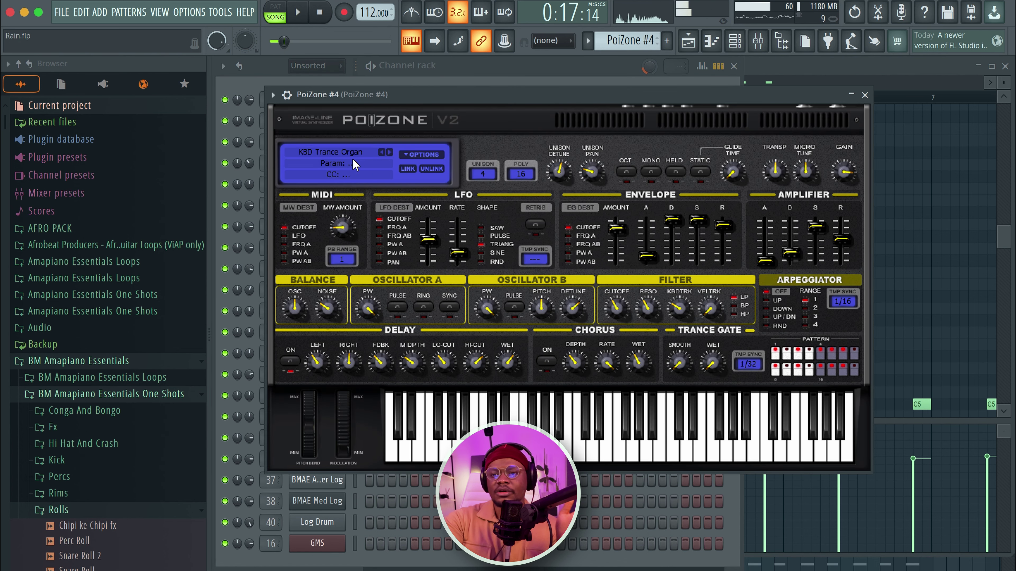
pyautogui.press('F5')
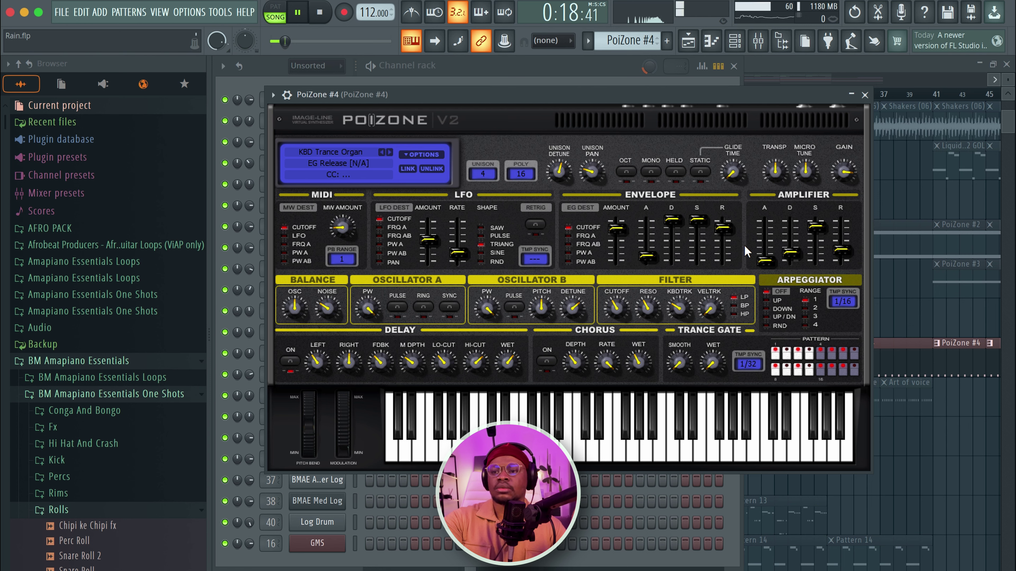
# Raise the PoiZone #4 synth's amplifier release to 1938 ms during playback.
pyautogui.moveTo(841, 250)
pyautogui.mouseDown()
pyautogui.moveTo(842, 227)
pyautogui.moveTo(845, 260)
pyautogui.moveTo(843, 238)
pyautogui.mouseUp()
pyautogui.scroll(2, 842, 241)
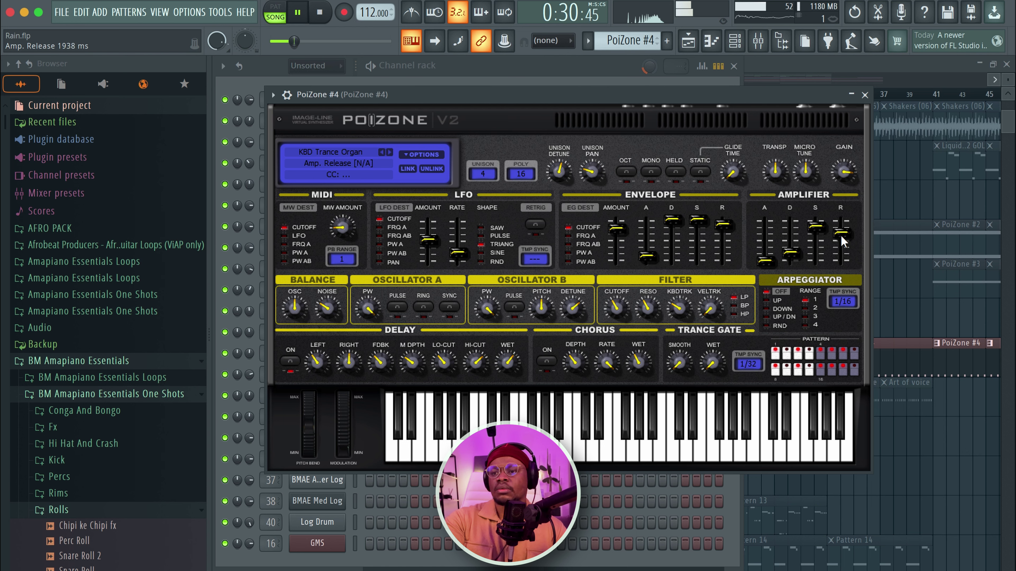
pyautogui.moveTo(686, 97); pyautogui.dragTo(642, 81)
# Mute Tracks 20, 21 and 22 in the playlist while playing the arrangement from bar 9.
pyautogui.press('space')
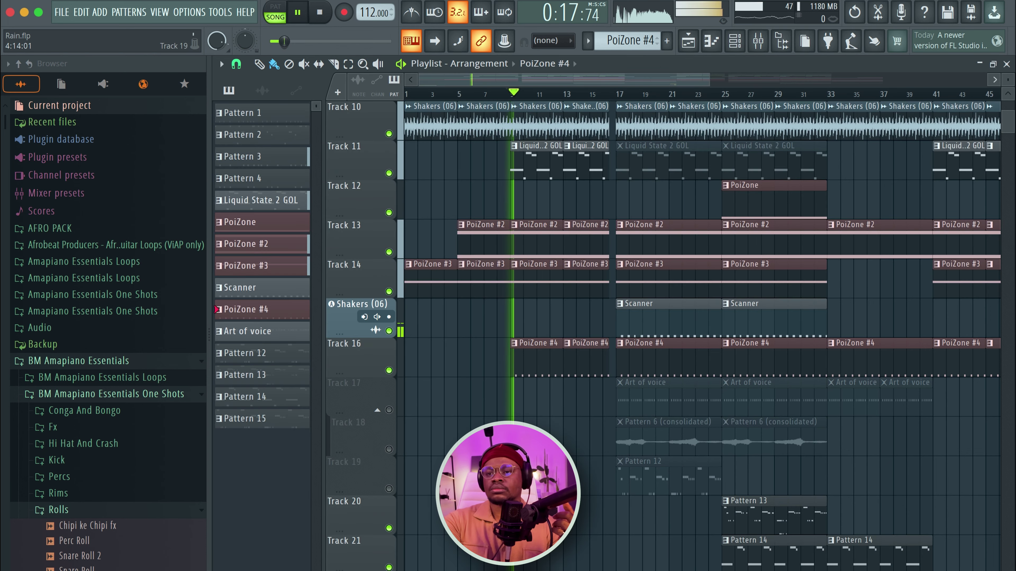
pyautogui.scroll(3, 368, 337)
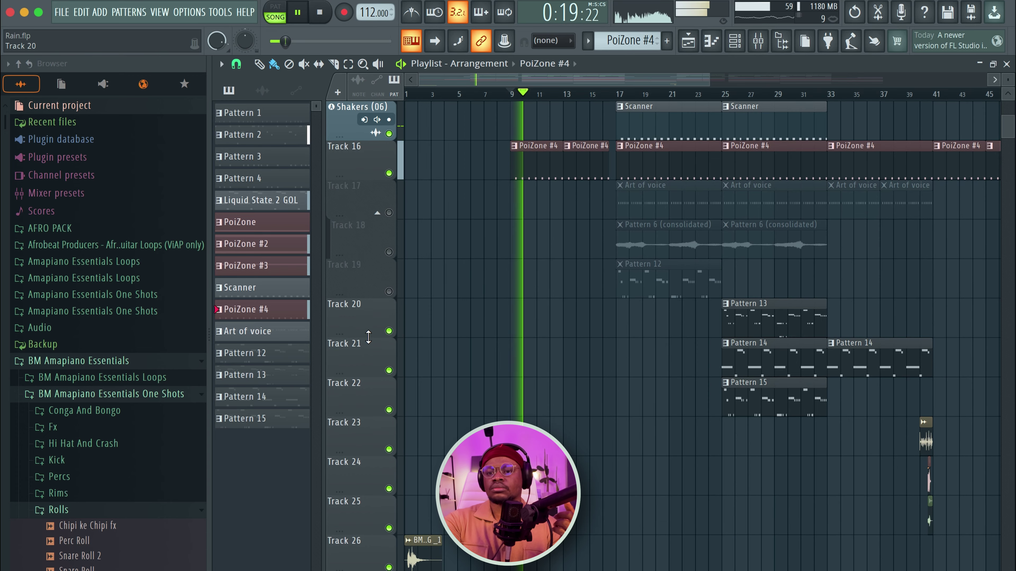
pyautogui.click(388, 331)
pyautogui.click(388, 371)
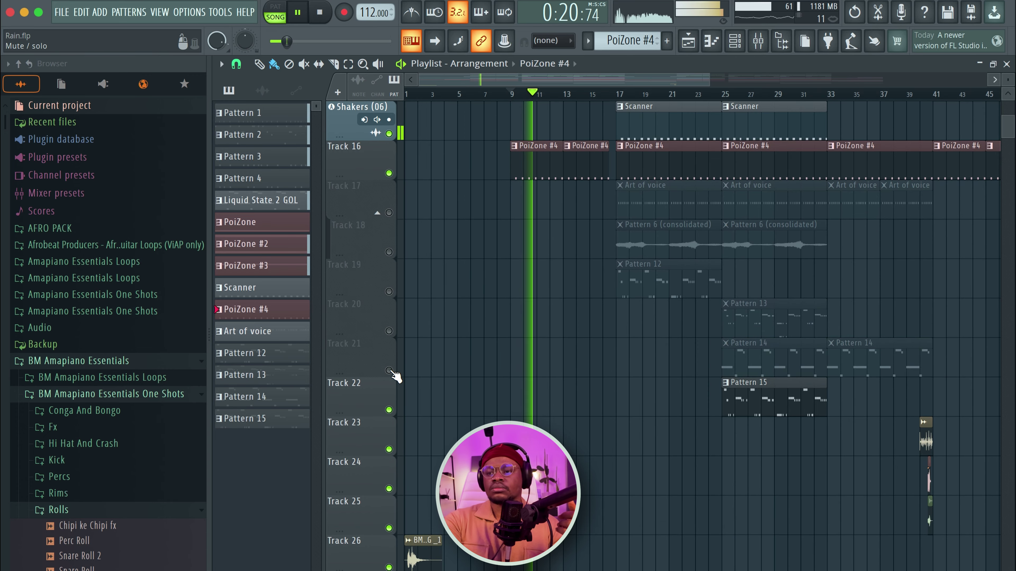
pyautogui.click(388, 410)
pyautogui.scroll(3, 444, 363)
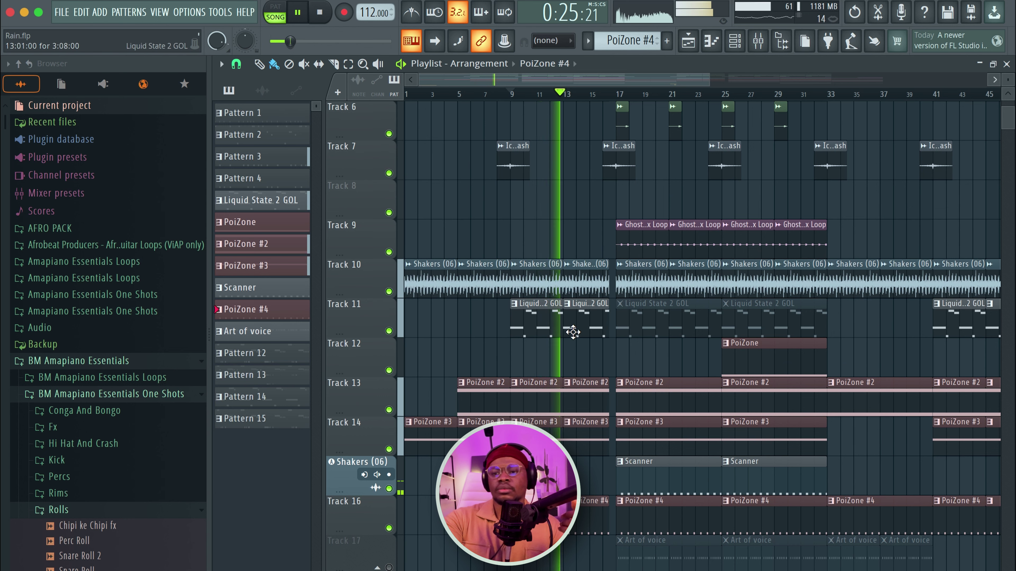
pyautogui.press('space')
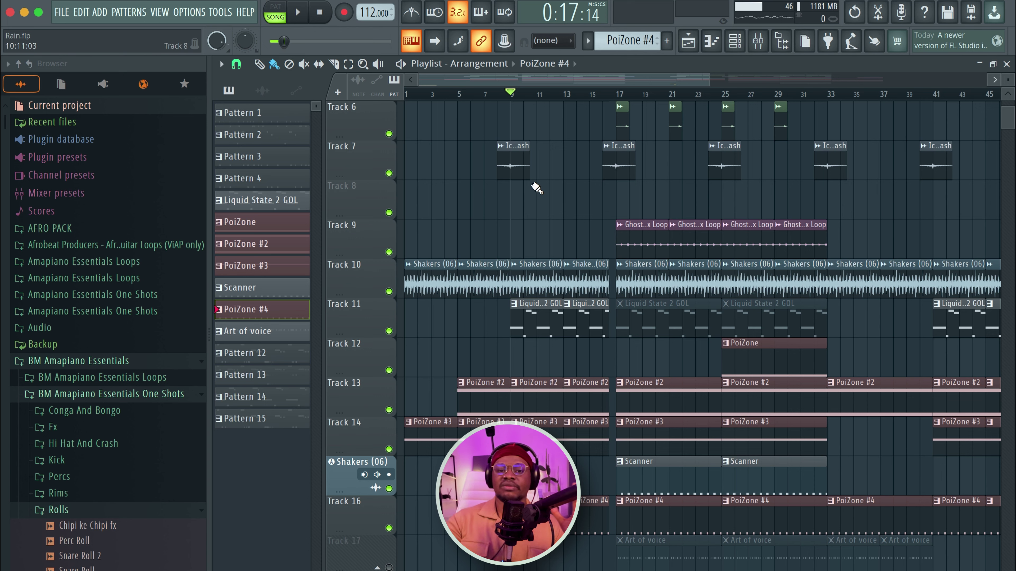
# Audition the soloed Scanner part from bar 17, and take its track out of solo.
pyautogui.click(635, 141)
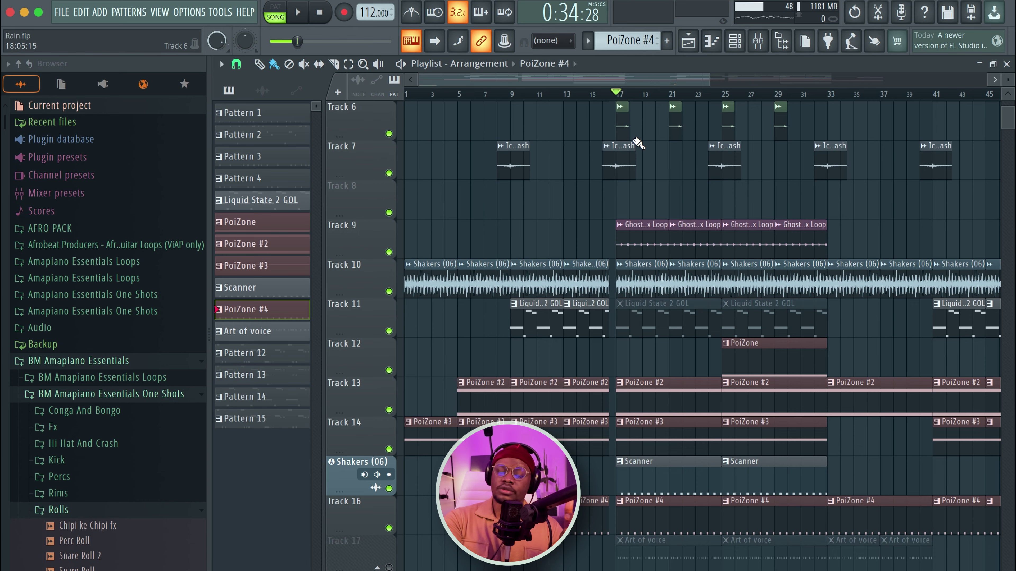
pyautogui.scroll(-5, 628, 120)
pyautogui.press('space')
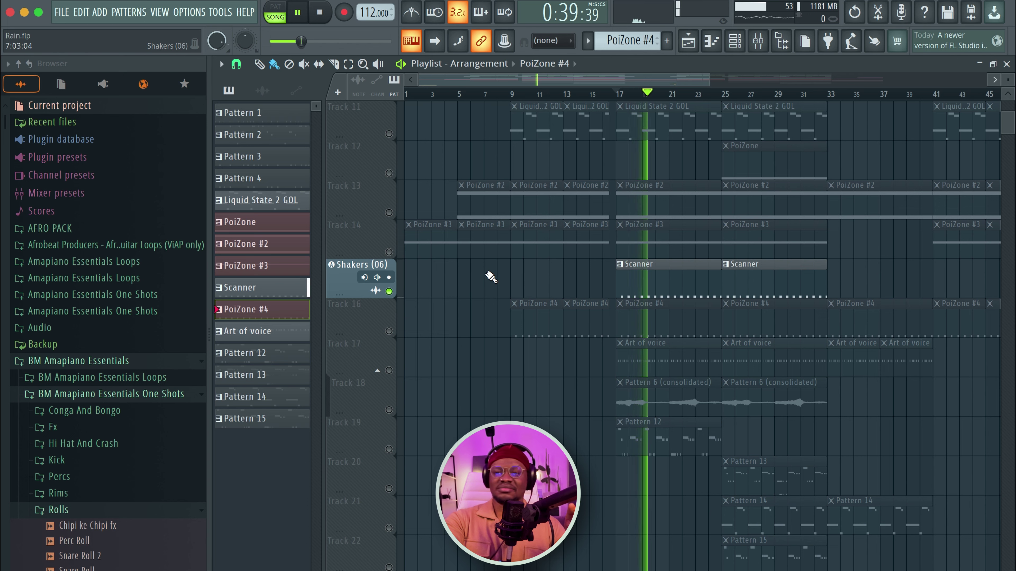
pyautogui.press('space')
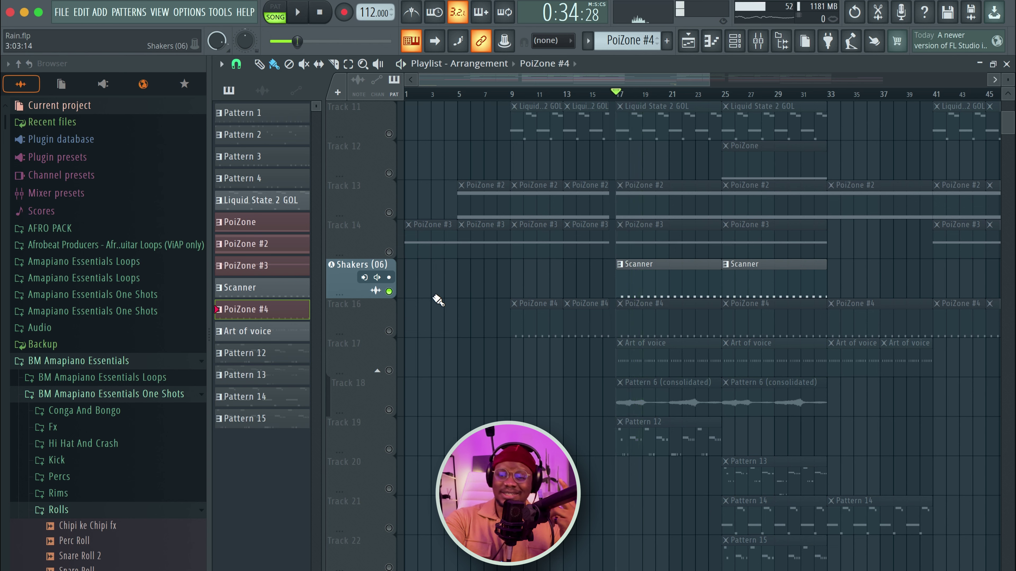
pyautogui.rightClick(390, 292)
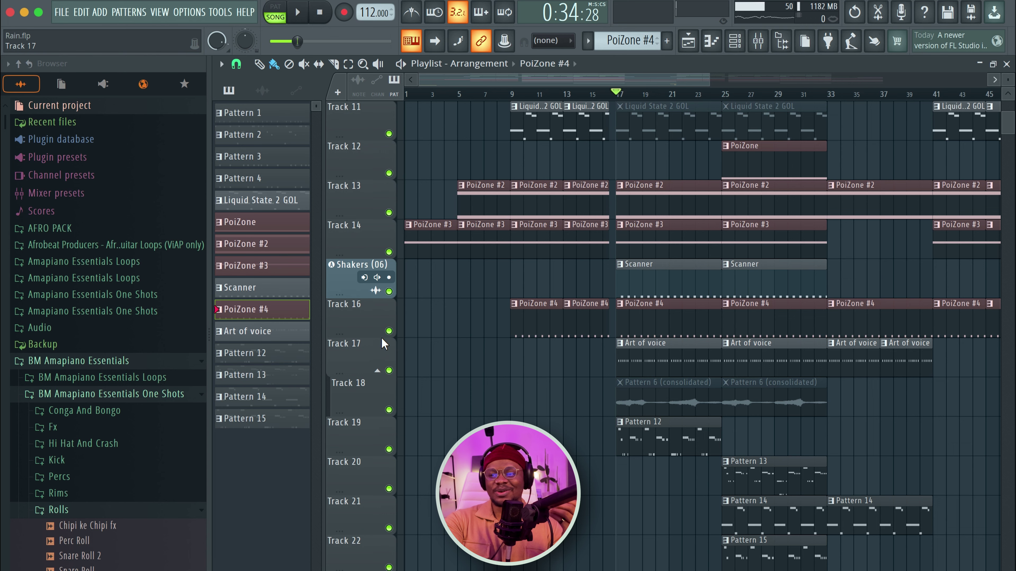
# Examine the Scanner pattern's synth settings, and play the arrangement from bar 17 with the Scanner part.
pyautogui.doubleClick(642, 272)
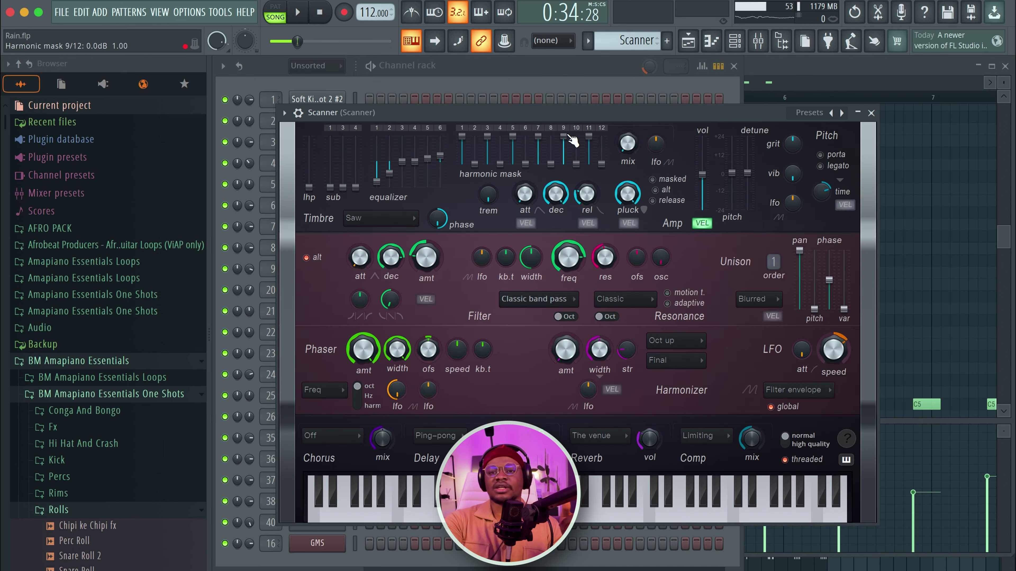
pyautogui.press('F5')
pyautogui.press('space')
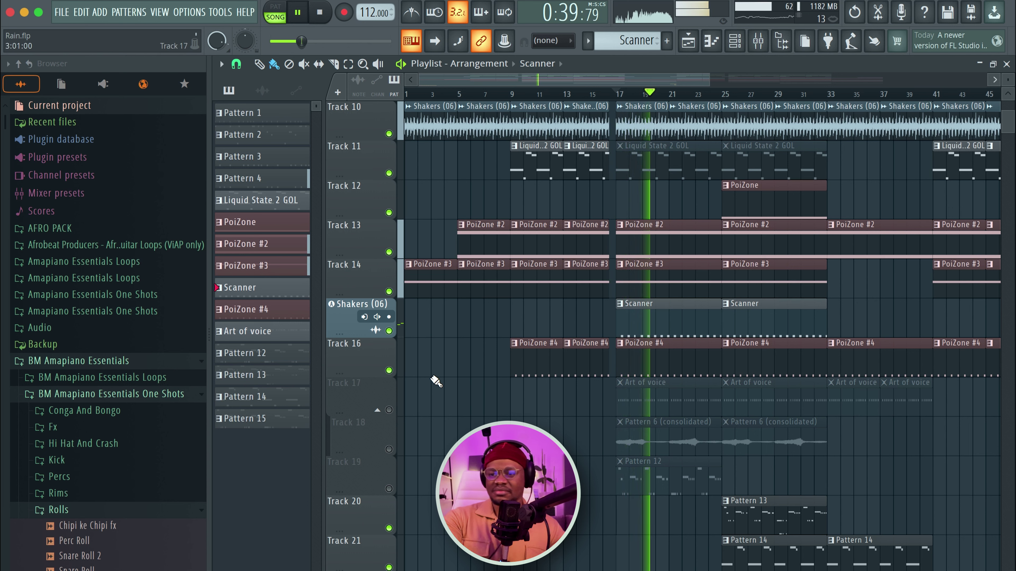
pyautogui.press('space')
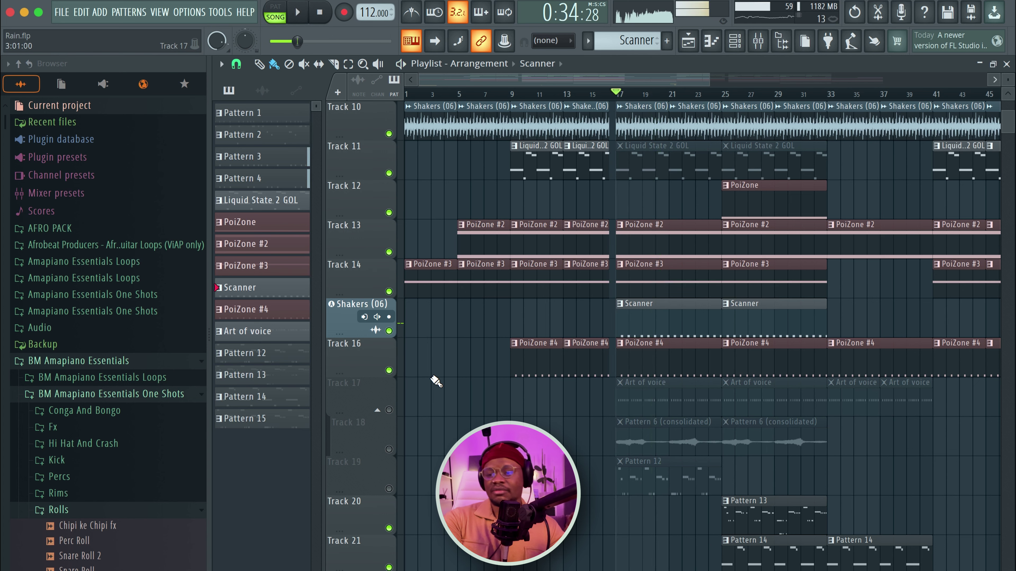
# Unmute Track 17, and examine the Art of voice pattern and its Harmor synth during playback.
pyautogui.click(390, 410)
pyautogui.doubleClick(630, 398)
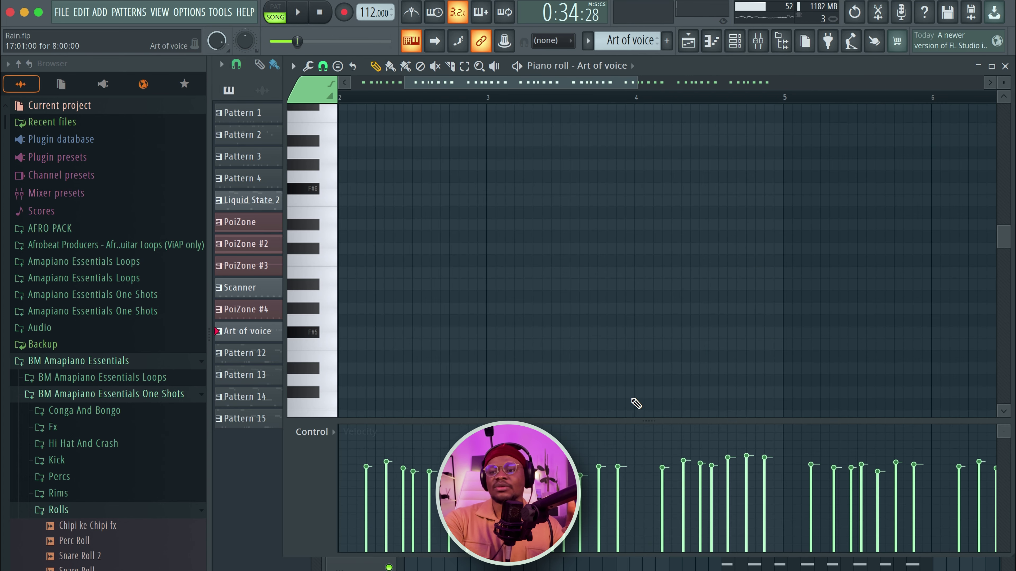
pyautogui.click(747, 40)
pyautogui.press('space')
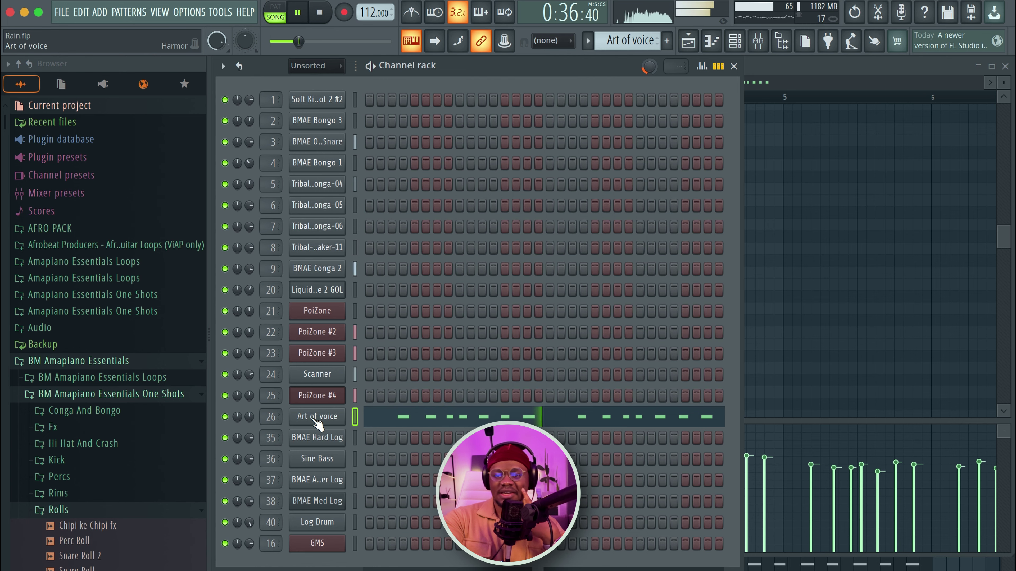
pyautogui.click(317, 417)
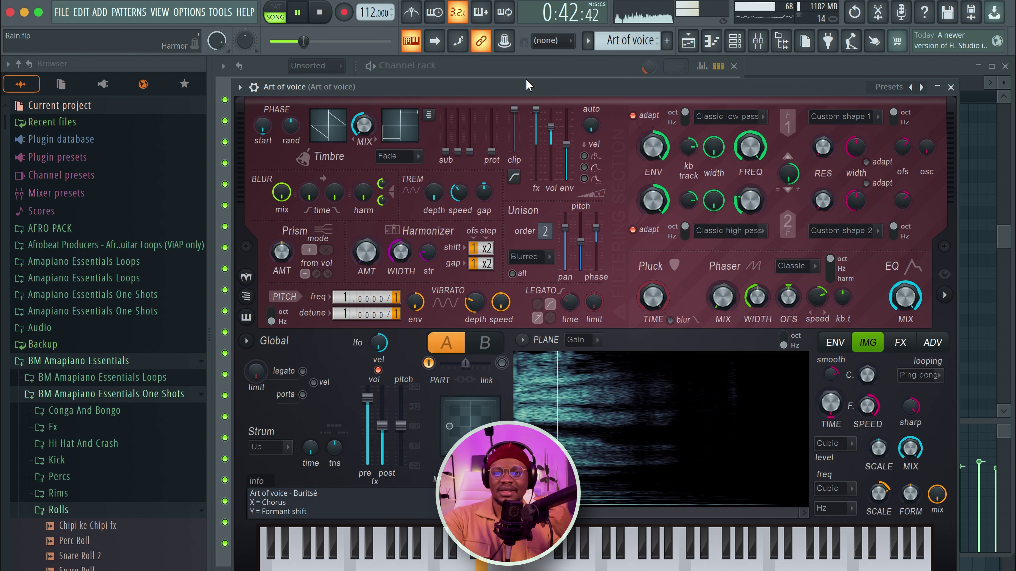
pyautogui.click(951, 87)
pyautogui.press('Escape')
# Audition the arrangement with Track 19 up to bar 25, and open its Pattern 12 clip.
pyautogui.press('space')
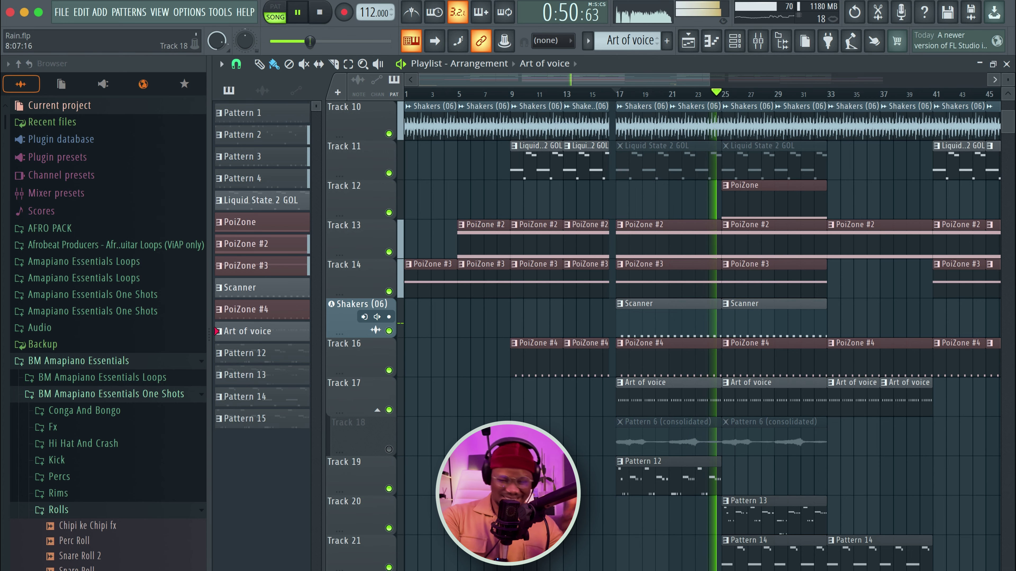
pyautogui.press('space')
pyautogui.doubleClick(659, 482)
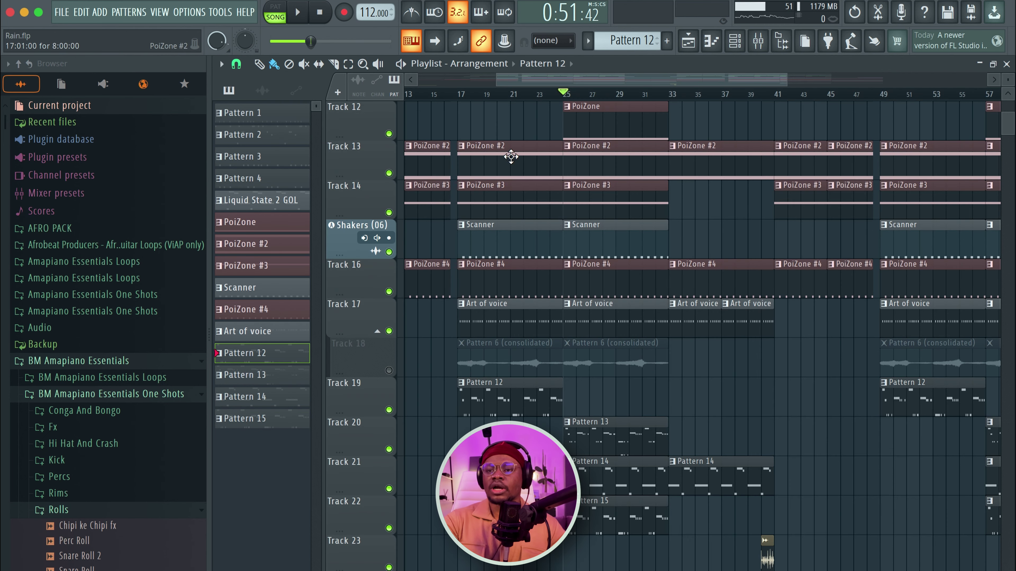
# Mute Tracks 21 and 22, and play the arrangement from bar 25 with Pattern 13.
pyautogui.click(389, 489)
pyautogui.click(388, 528)
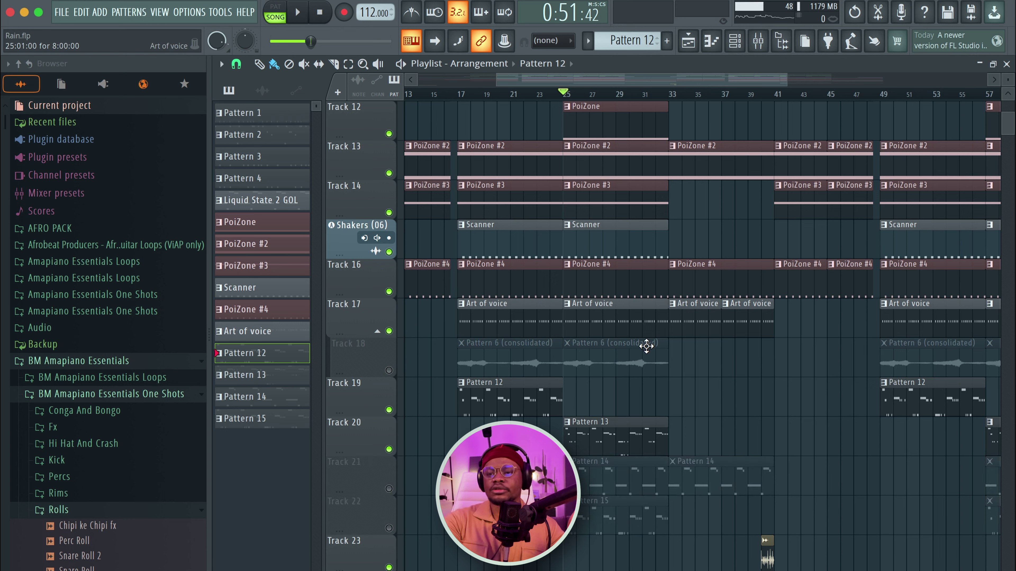
pyautogui.press('space')
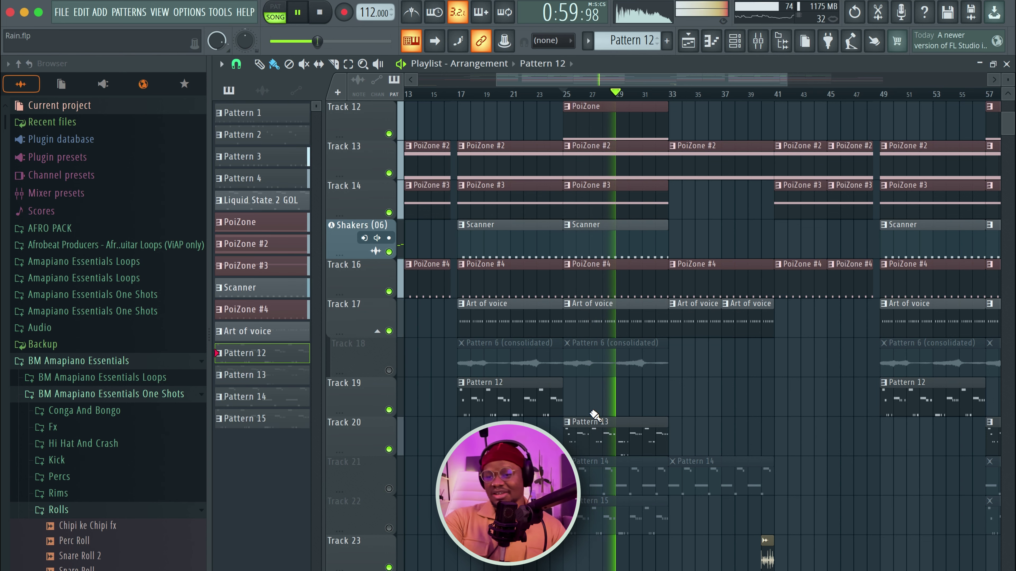
pyautogui.press('space')
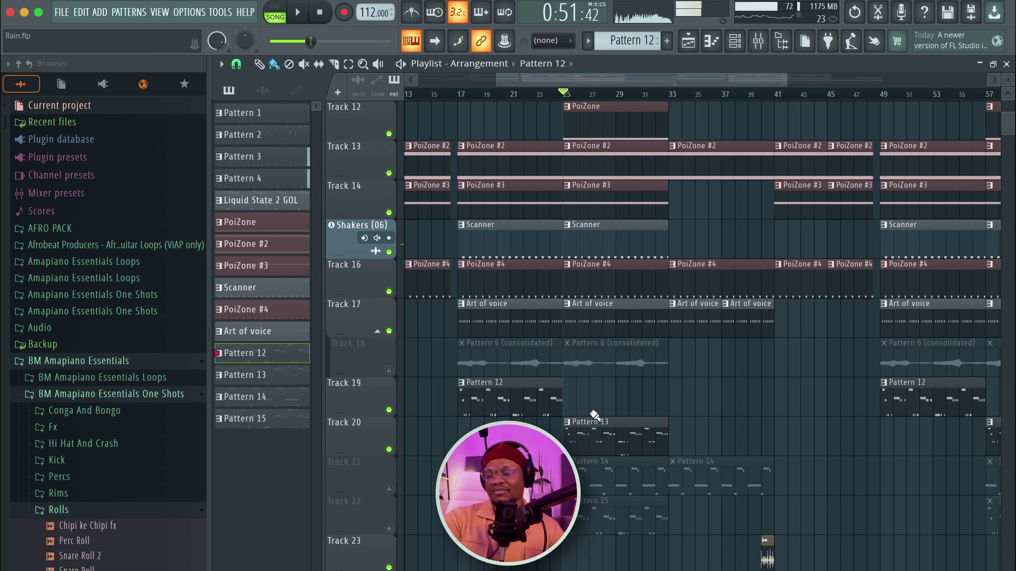
# Open Pattern 13 and inspect the DX10 settings of its BMAE Anger Log, BMAE Med Log and Sine Bass channels.
pyautogui.doubleClick(616, 435)
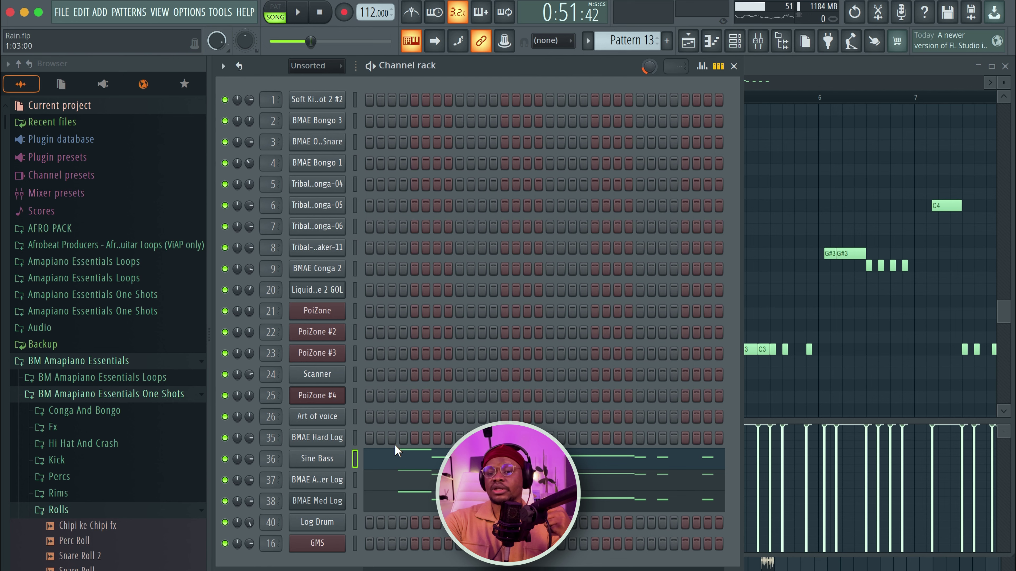
pyautogui.click(326, 480)
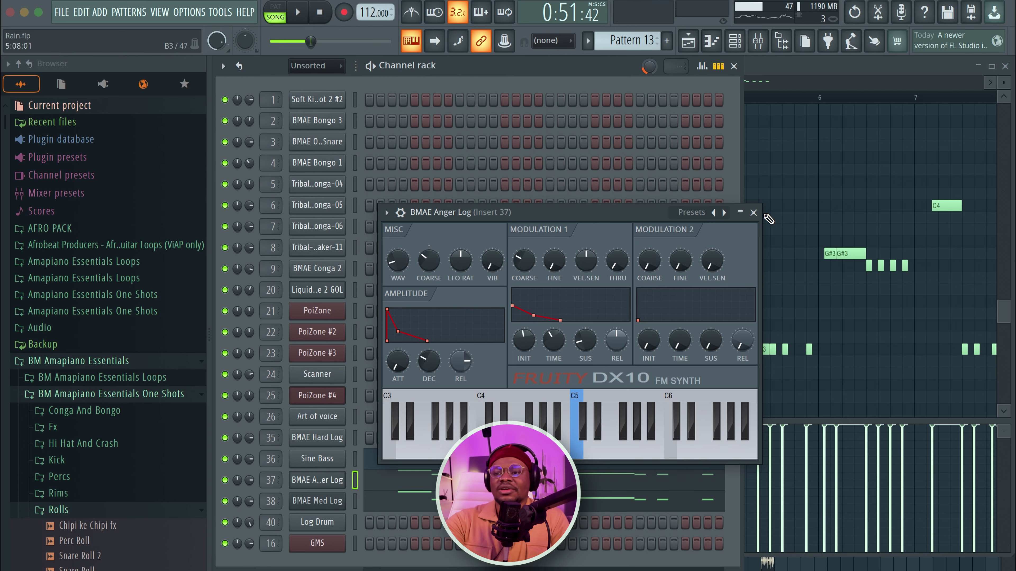
pyautogui.click(754, 213)
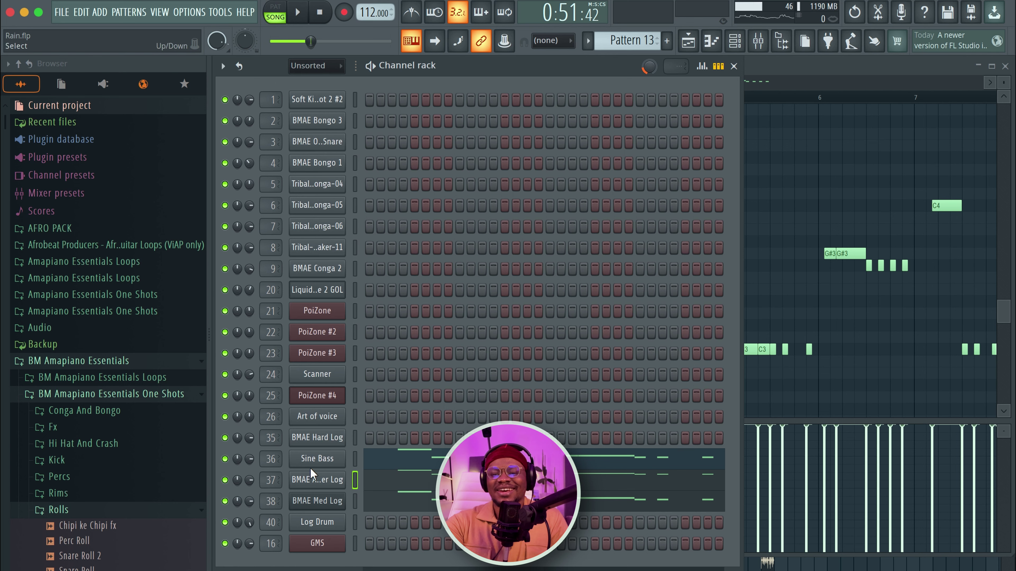
pyautogui.click(317, 505)
pyautogui.click(512, 415)
pyautogui.click(432, 412)
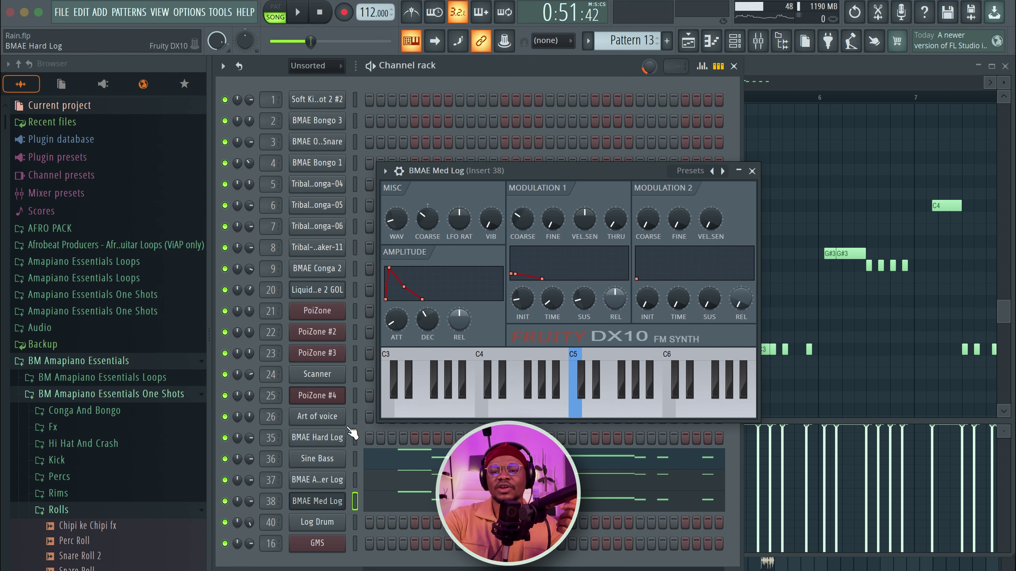
pyautogui.click(317, 459)
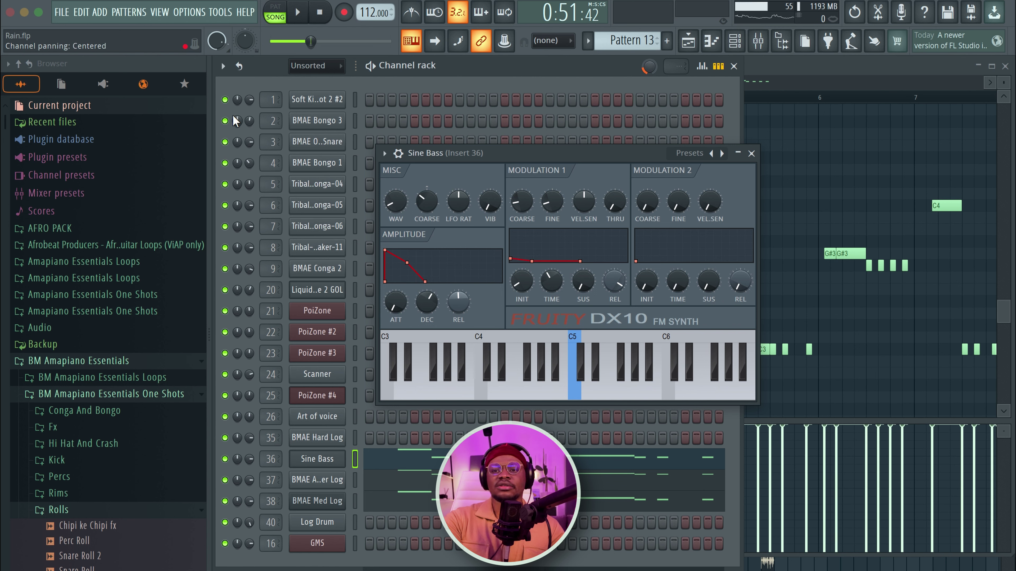
# Play Pattern 13 on its own in pattern mode, and review its Sine Bass notes in the piano roll.
pyautogui.click(281, 11)
pyautogui.press('space')
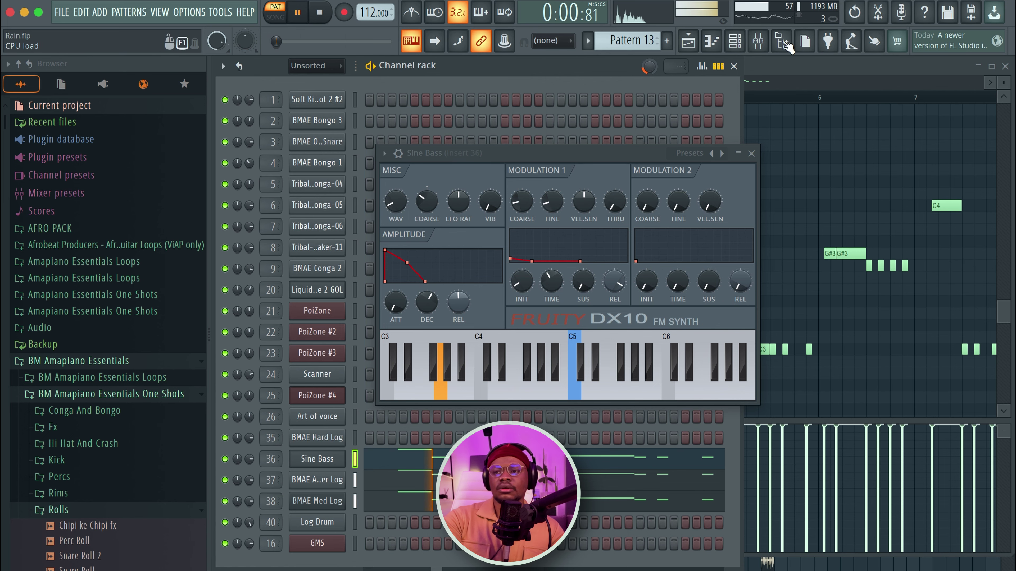
pyautogui.press('F7')
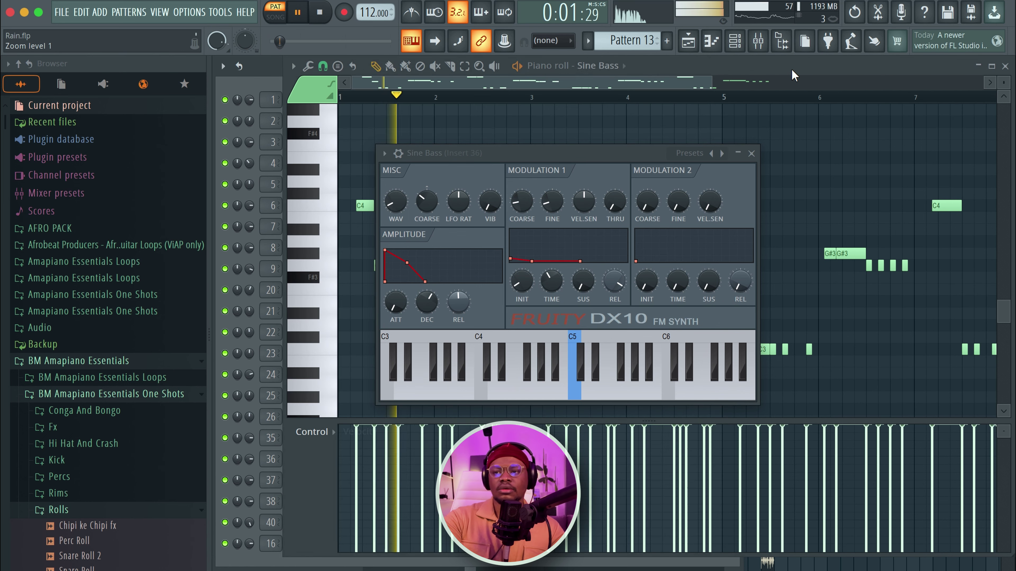
pyautogui.click(750, 152)
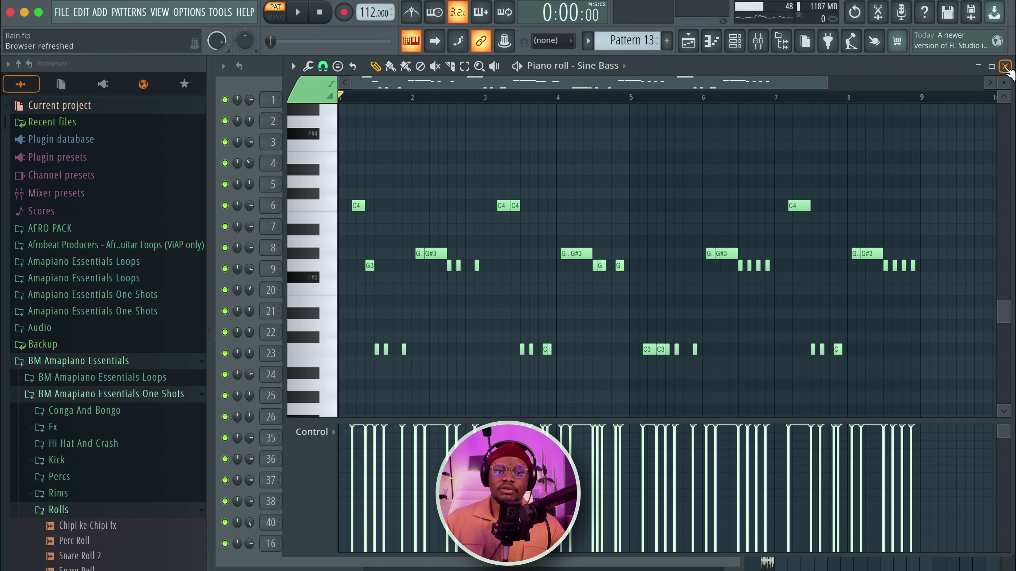
pyautogui.click(1006, 67)
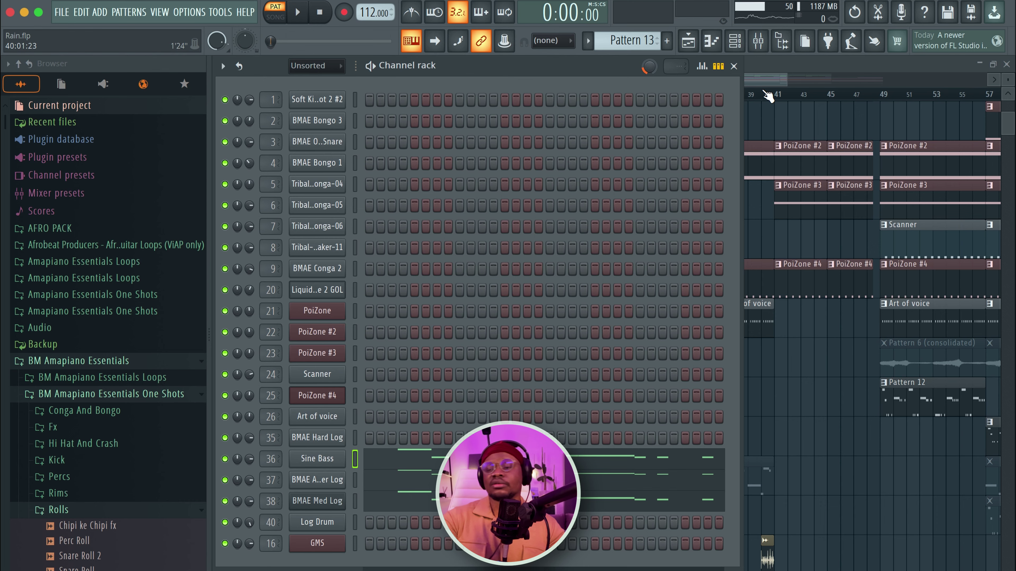
# Return to the playlist and play the song from bar 25 with the Pattern 13 bass part.
pyautogui.click(733, 66)
pyautogui.press('space')
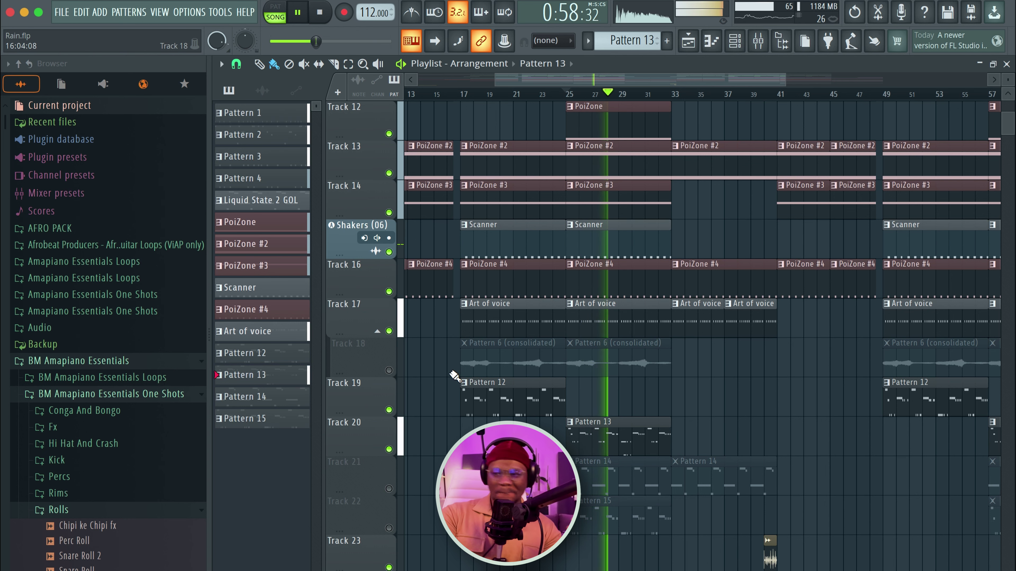
pyautogui.press('space')
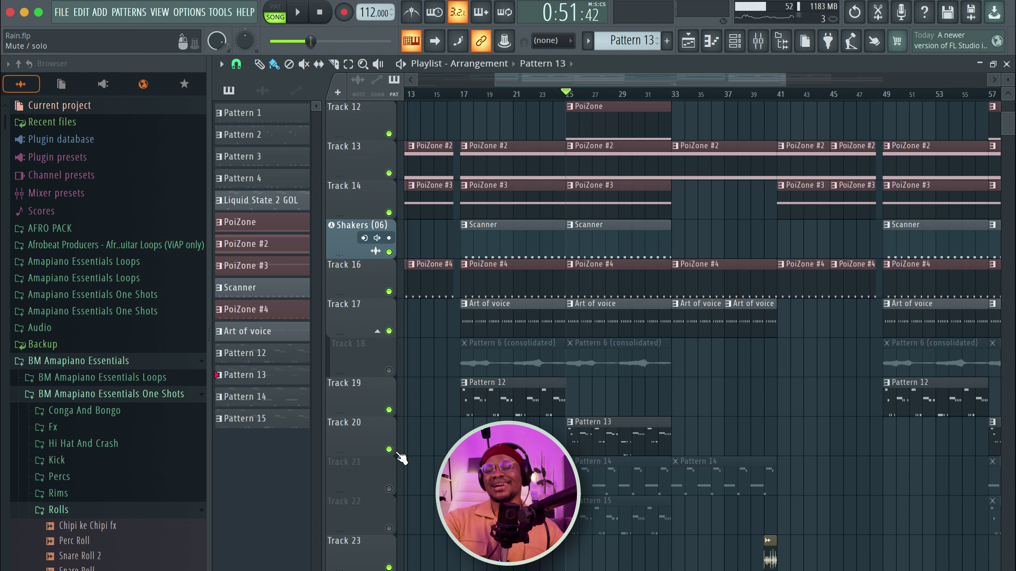
# Unmute Track 21, play from bar 25, and review Pattern 14's GMS notes in the piano roll.
pyautogui.click(388, 489)
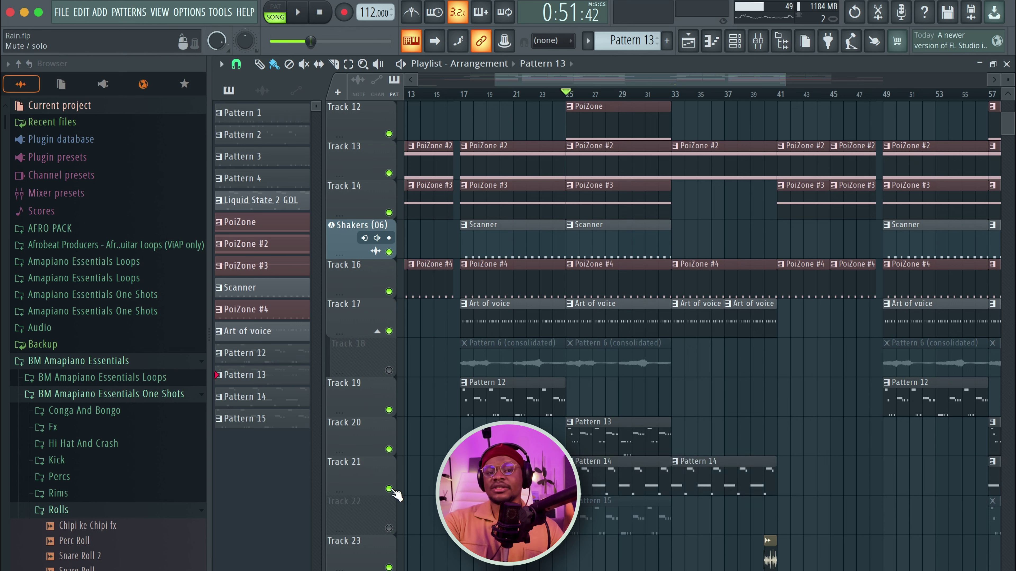
pyautogui.press('space')
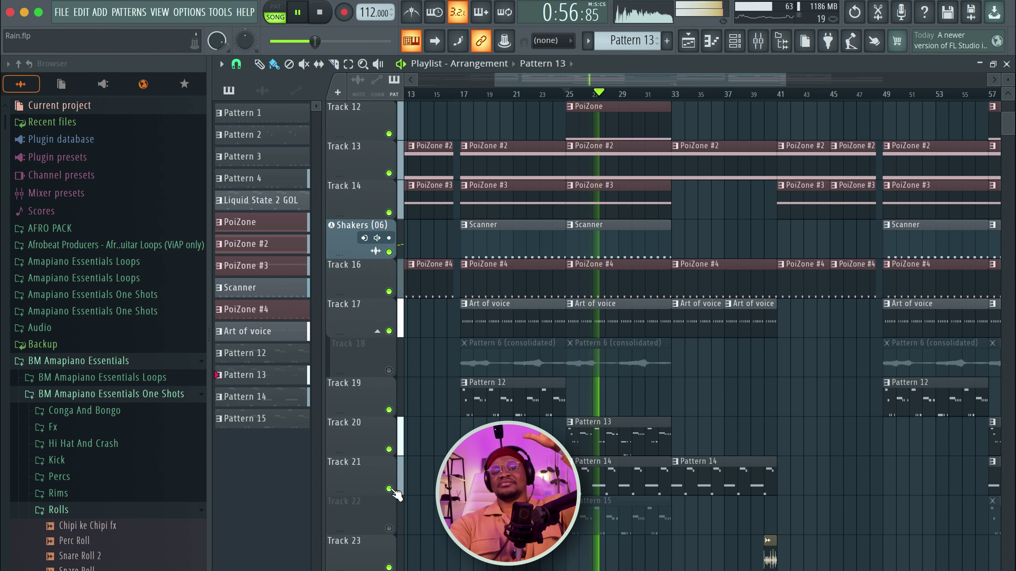
pyautogui.doubleClick(640, 463)
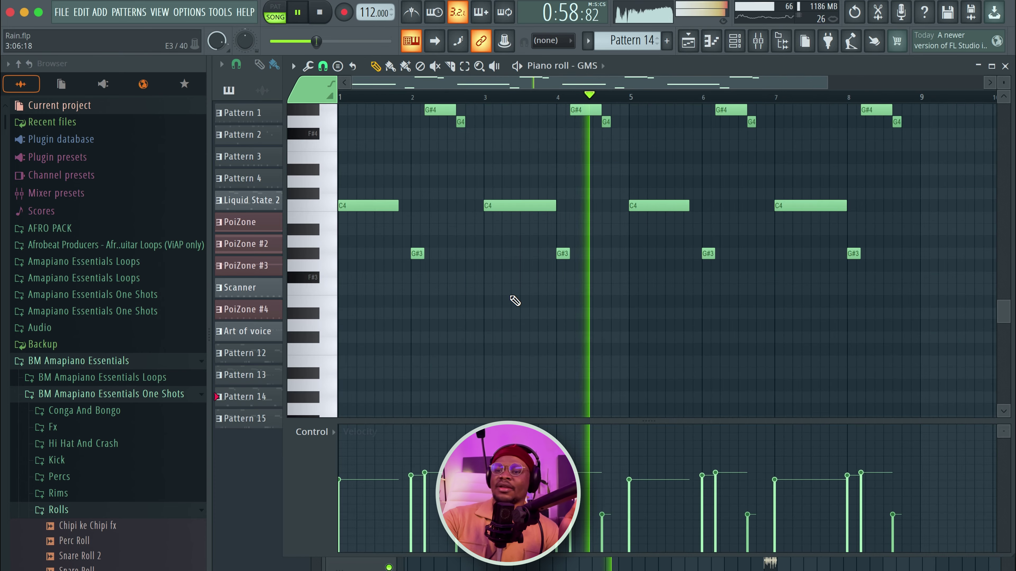
pyautogui.scroll(-2, 515, 301)
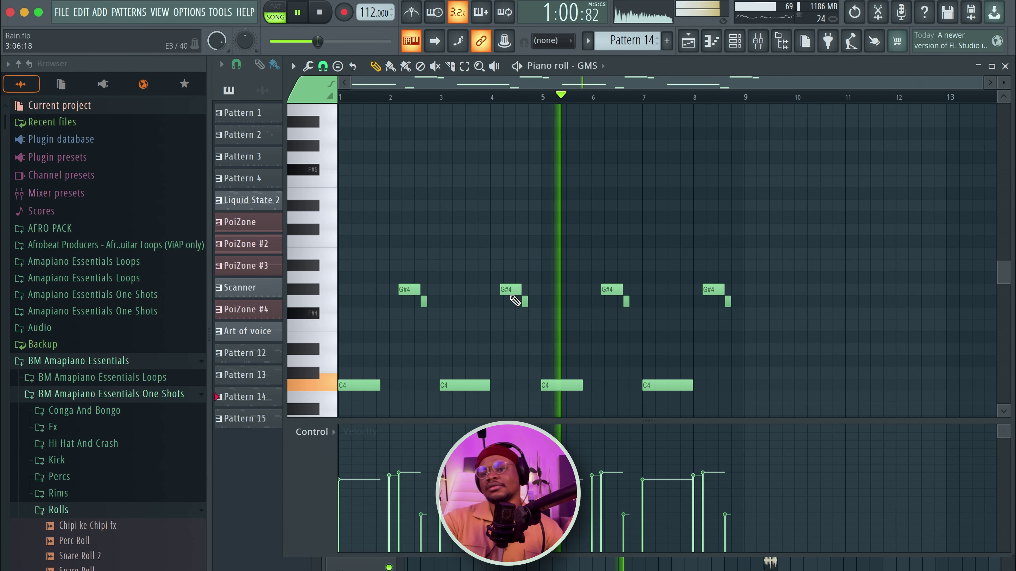
# Review the lower Pattern 14 GMS notes, stop playback, and inspect the GMS synth settings from the channel rack.
pyautogui.scroll(-3, 515, 300)
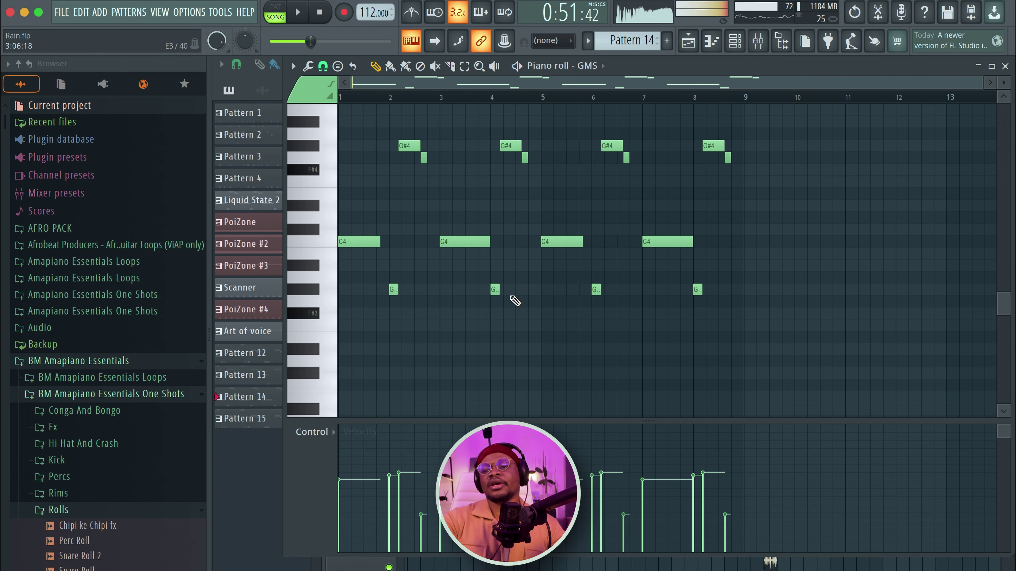
pyautogui.press('space')
pyautogui.scroll(3, 593, 199)
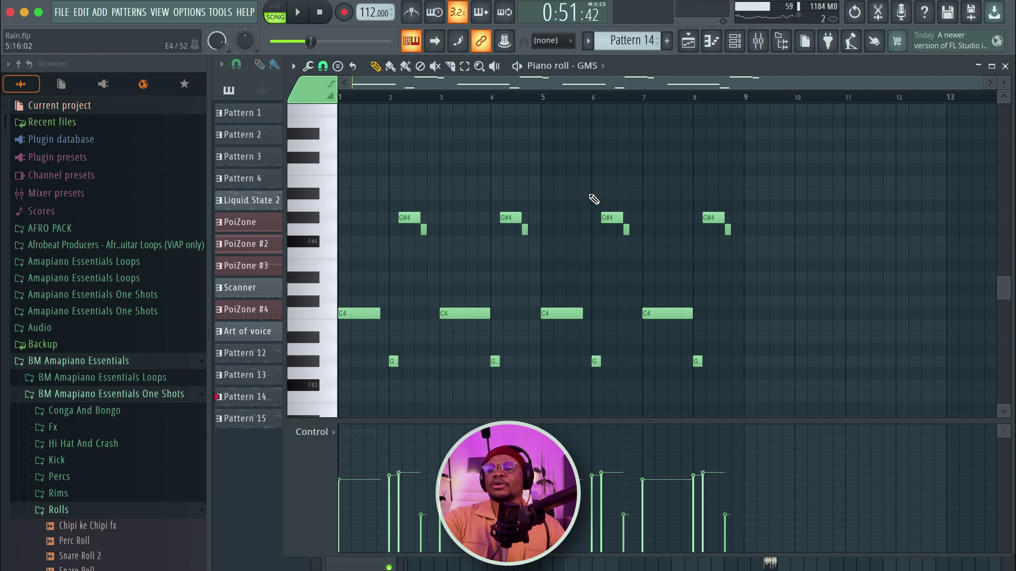
pyautogui.click(733, 42)
pyautogui.click(317, 544)
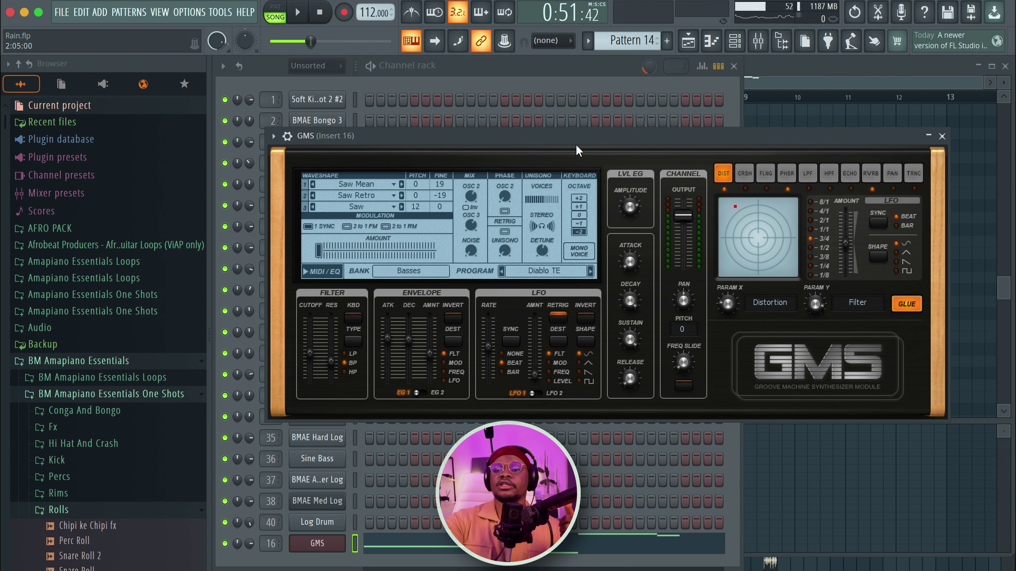
pyautogui.moveTo(576, 145); pyautogui.dragTo(548, 146)
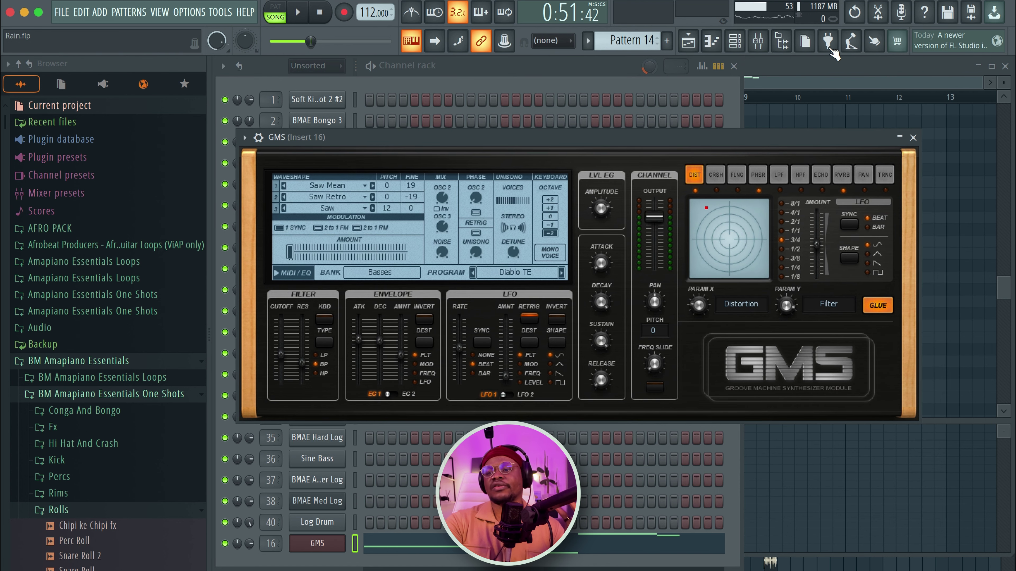
# Return to Pattern 14's GMS piano roll and play the song from bar 25 while following the notes.
pyautogui.click(792, 88)
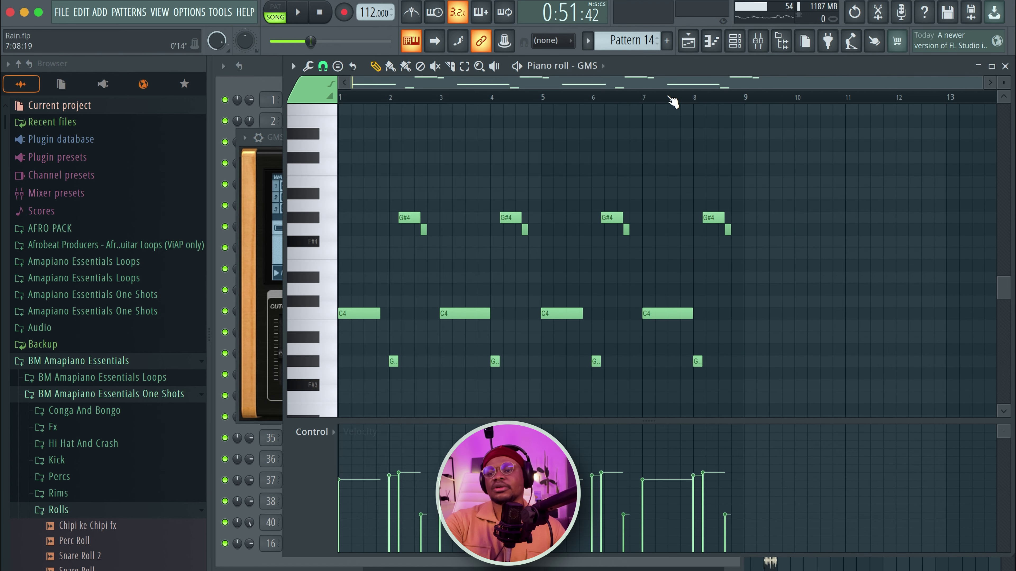
pyautogui.press('space')
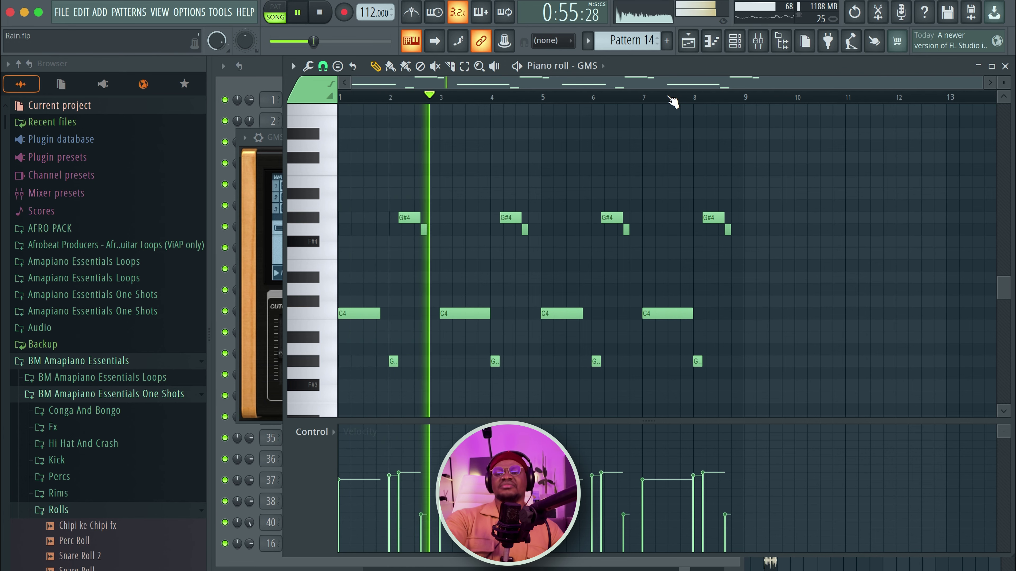
pyautogui.press('space')
# Unmute Track 22 in the playlist, select its Pattern 15 clip, and play the song from bar 25.
pyautogui.press('F5')
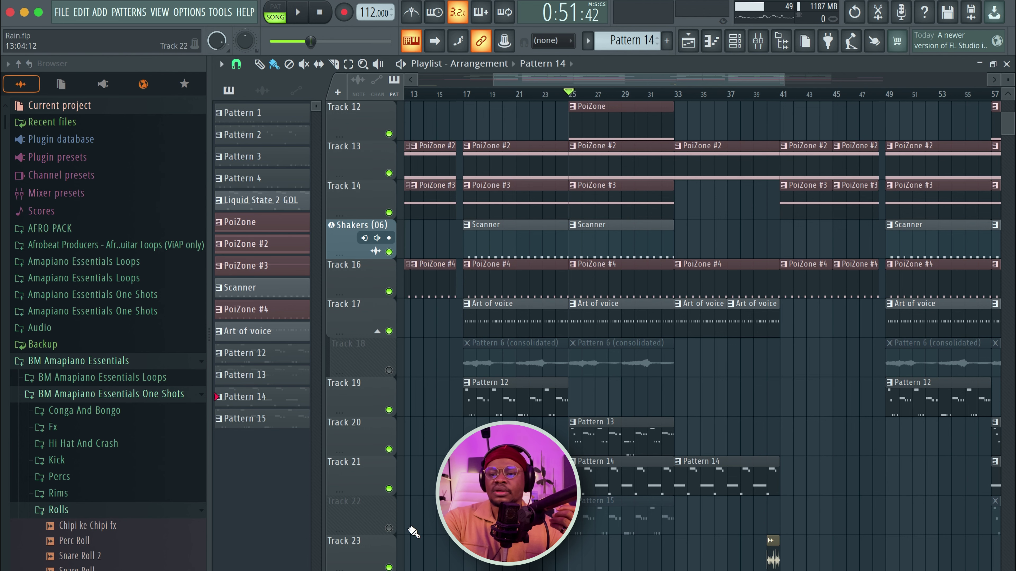
pyautogui.press('space')
pyautogui.click(389, 529)
pyautogui.press('space')
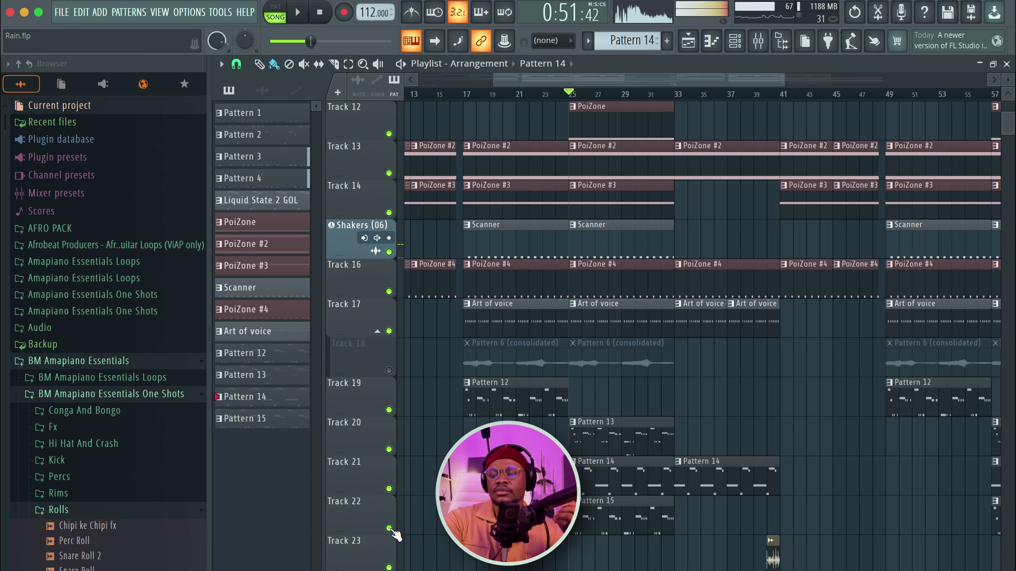
pyautogui.click(604, 521)
pyautogui.scroll(-4, 604, 521)
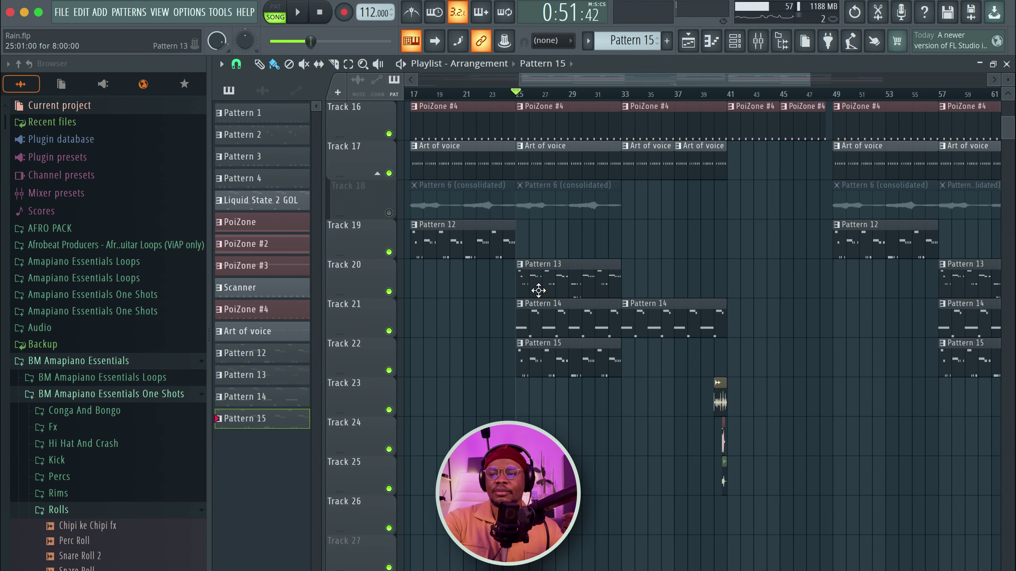
pyautogui.press('space')
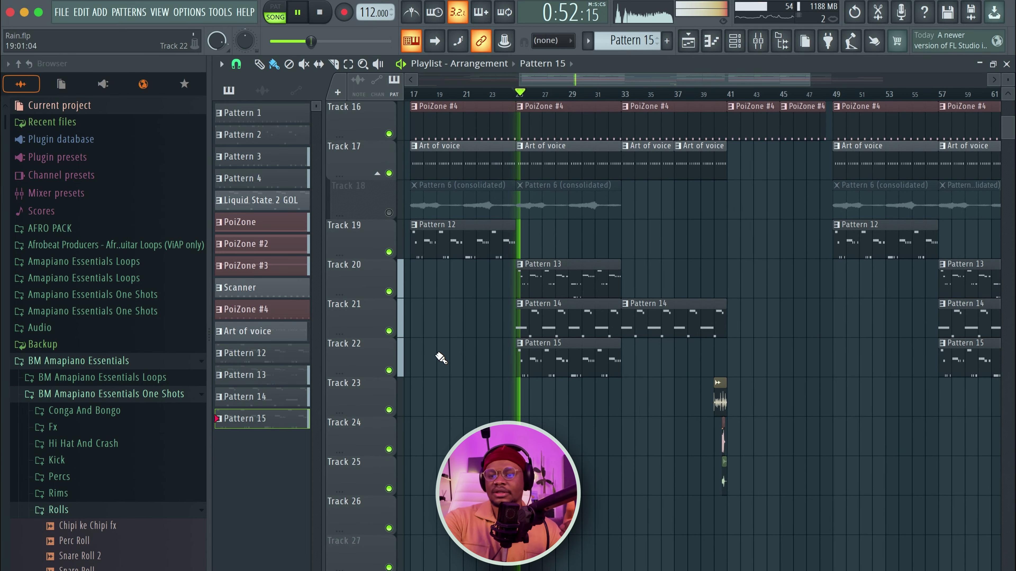
# Solo Track 22 to audition Pattern 15, restore the other tracks, and mute Track 22.
pyautogui.keyDown('ctrl'); pyautogui.click(389, 371); pyautogui.keyUp('ctrl')
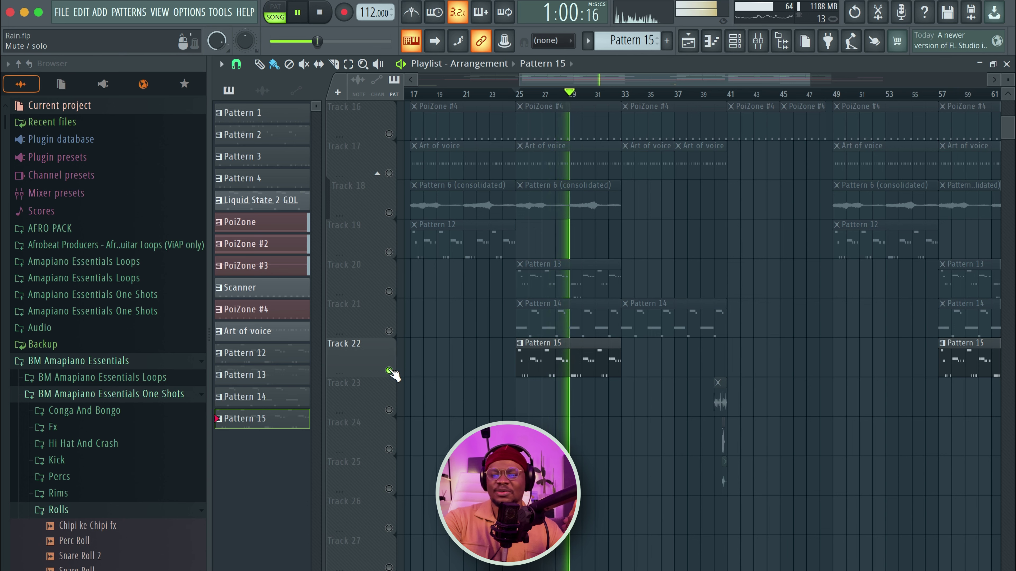
pyautogui.keyDown('ctrl'); pyautogui.click(388, 371); pyautogui.keyUp('ctrl')
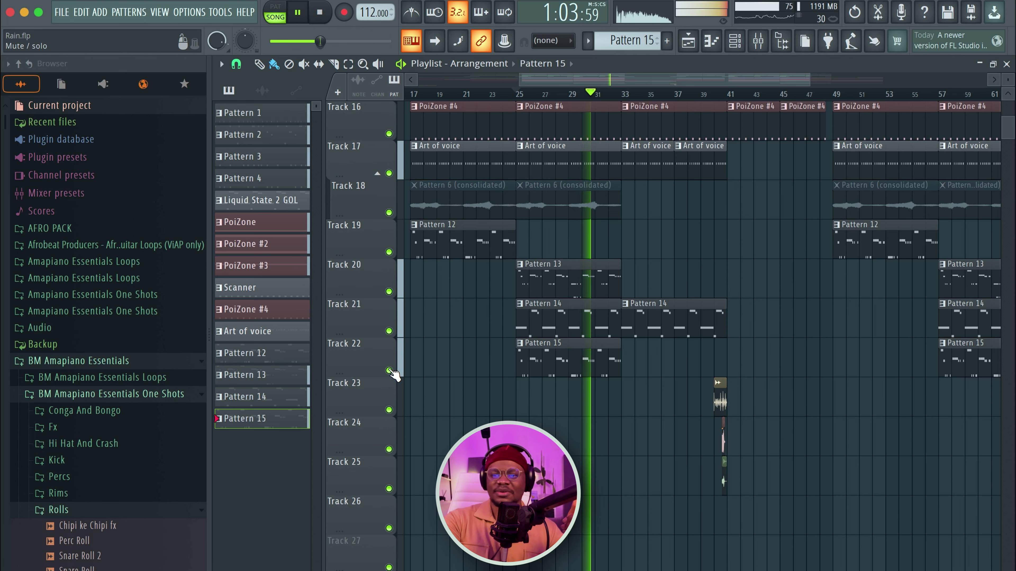
pyautogui.press('space')
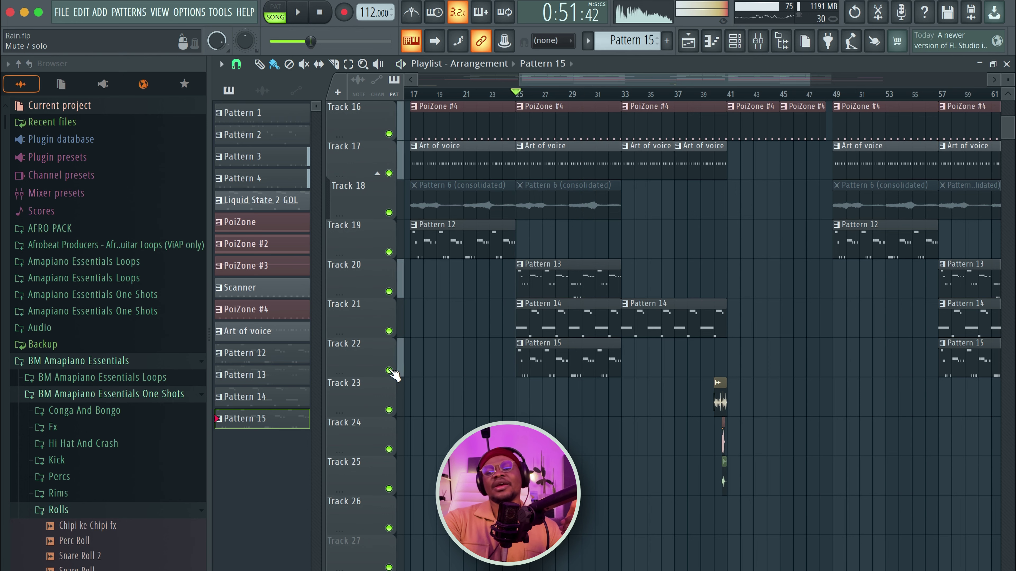
pyautogui.click(389, 371)
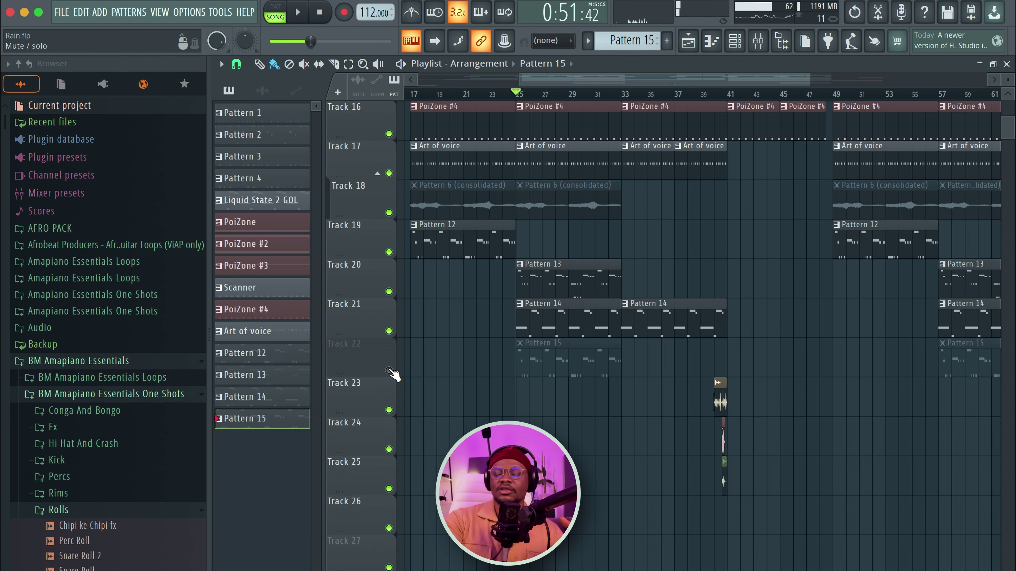
# Play the song from bar 1 and review the intro clips on Tracks 1 to 10.
pyautogui.scroll(-5, 490, 393)
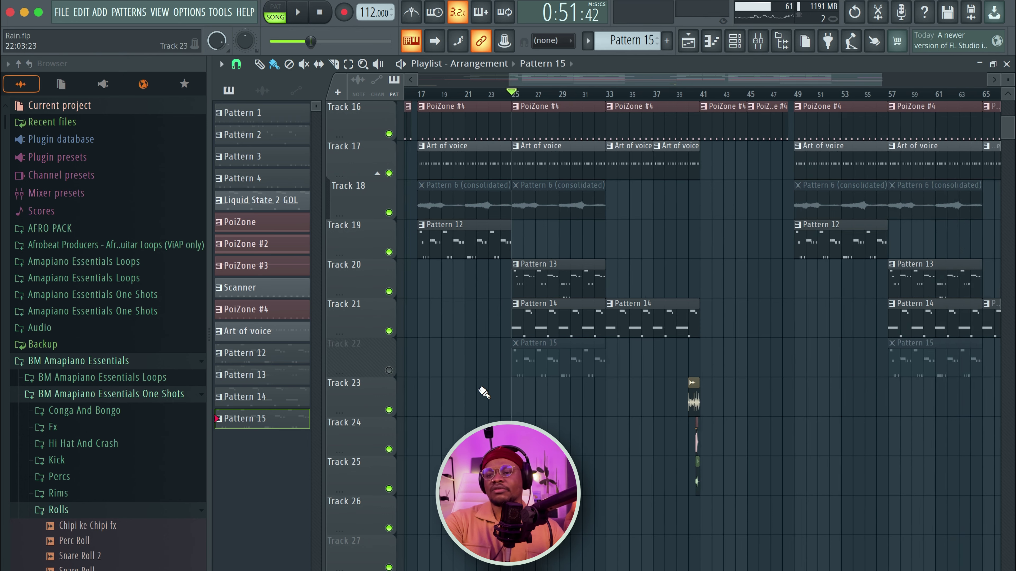
pyautogui.scroll(3, 486, 392)
pyautogui.scroll(8, 484, 393)
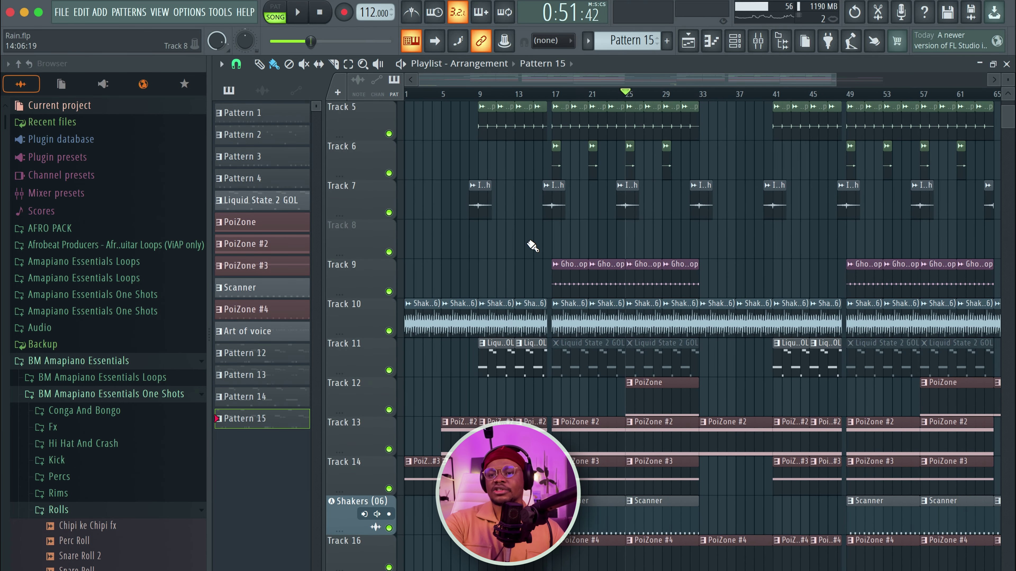
pyautogui.click(407, 94)
pyautogui.press('space')
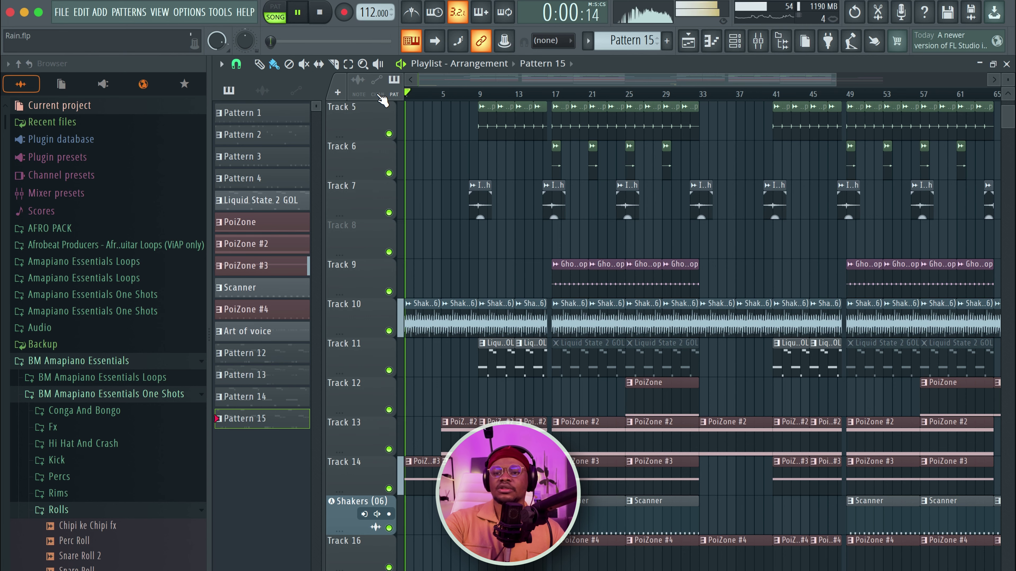
pyautogui.scroll(4, 479, 210)
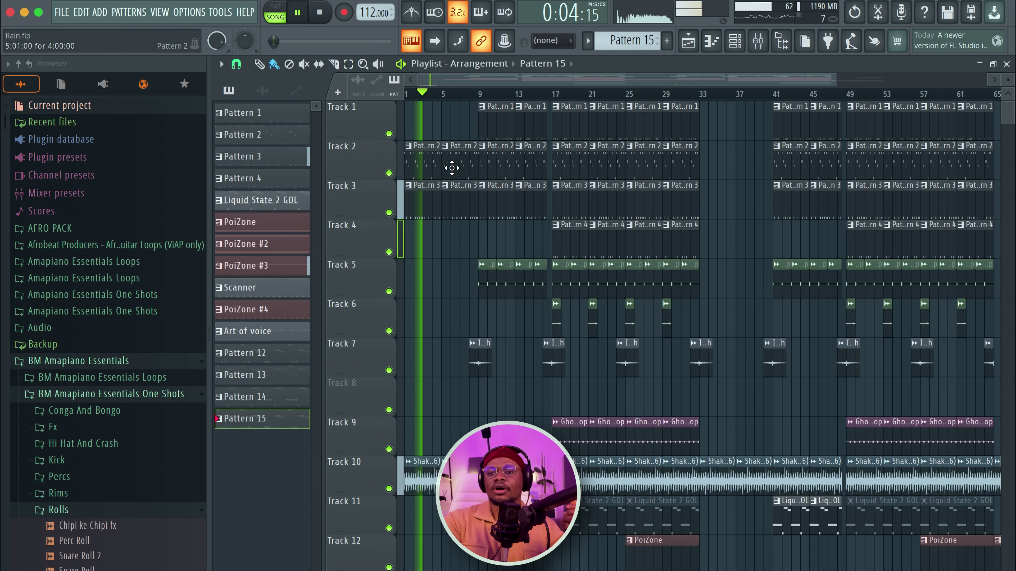
pyautogui.scroll(5, 441, 207)
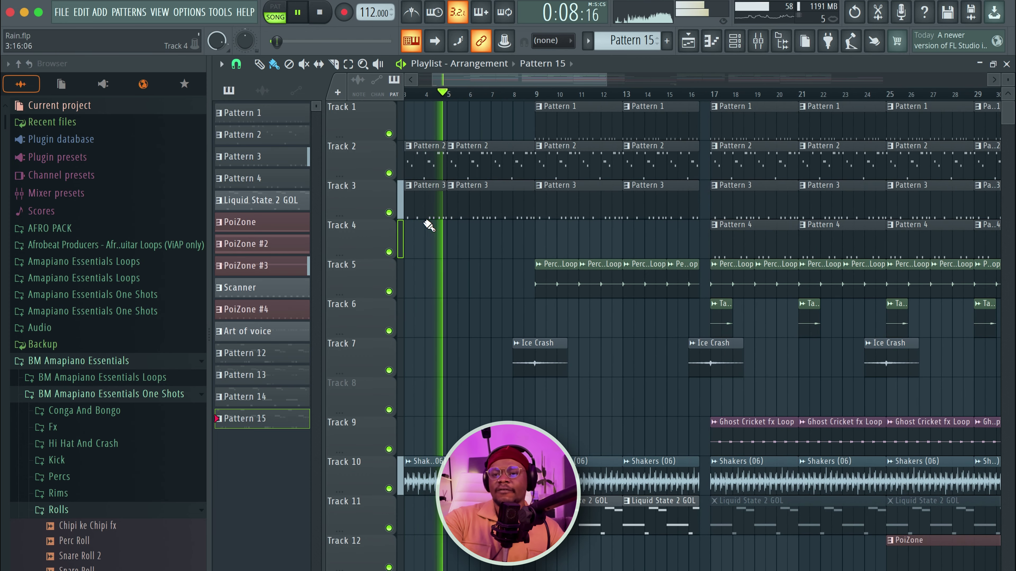
# Follow where the PoiZone and Liquid State 2 GOL clips enter during playback, and replay the arrangement into the bar 25 section.
pyautogui.scroll(-6, 425, 242)
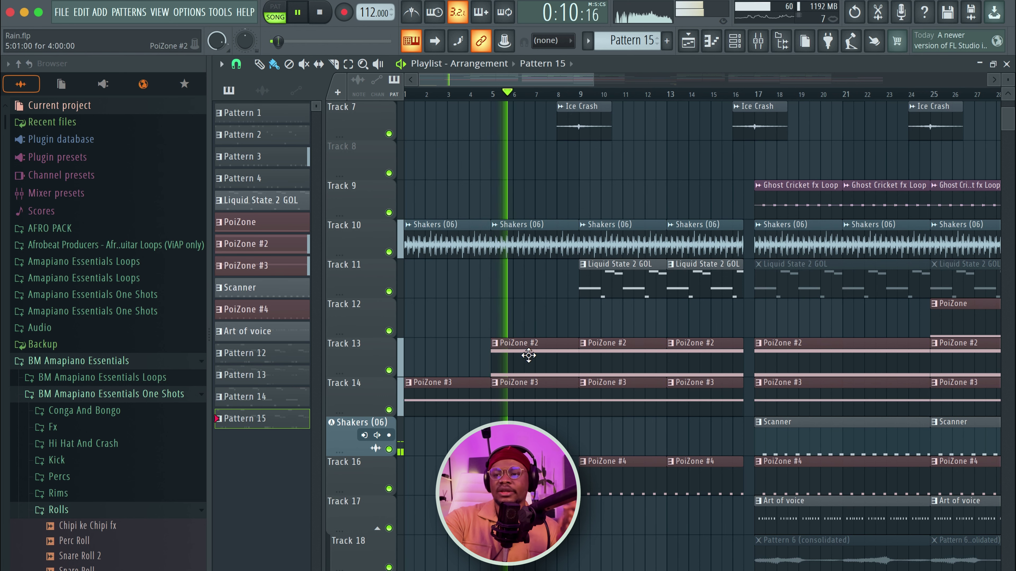
pyautogui.scroll(-1, 523, 371)
pyautogui.scroll(-2, 523, 371)
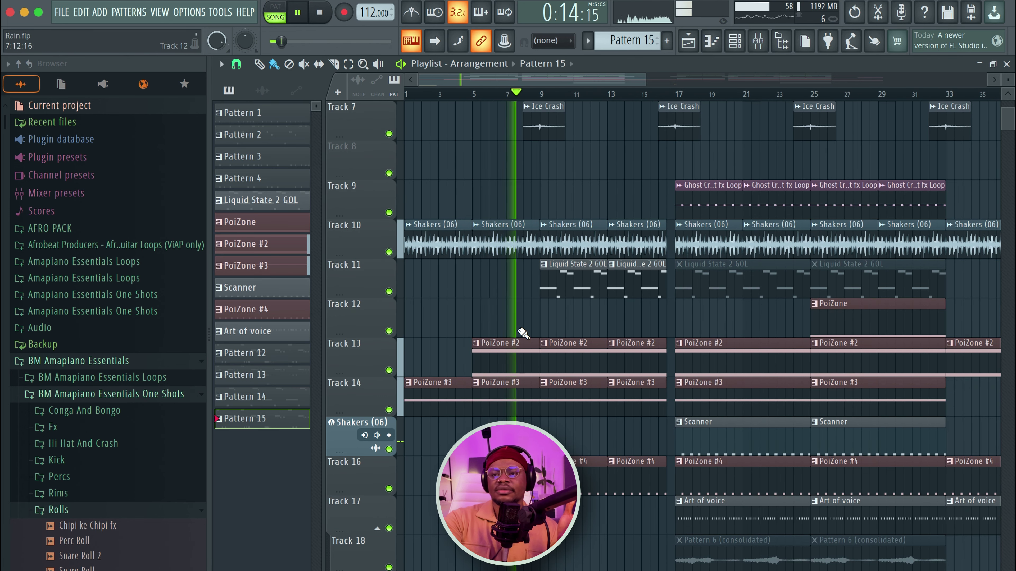
pyautogui.scroll(3, 520, 332)
pyautogui.scroll(-4, 497, 286)
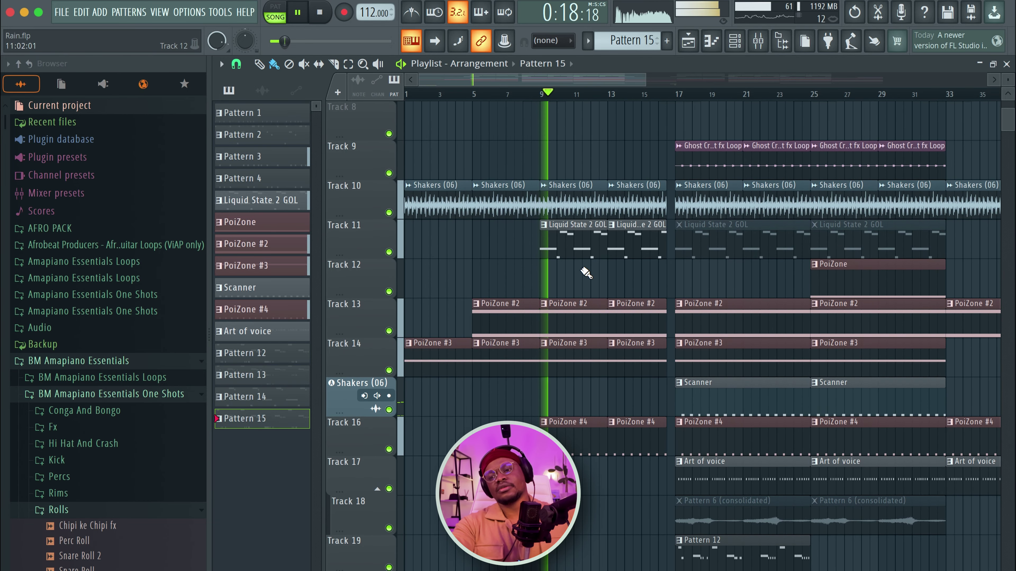
pyautogui.scroll(-2, 568, 284)
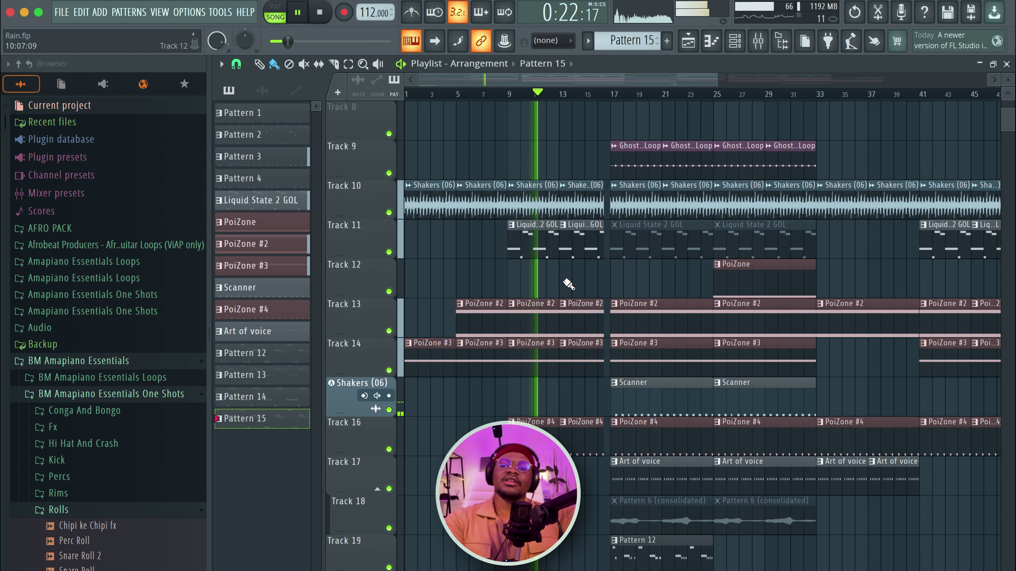
pyautogui.press('space')
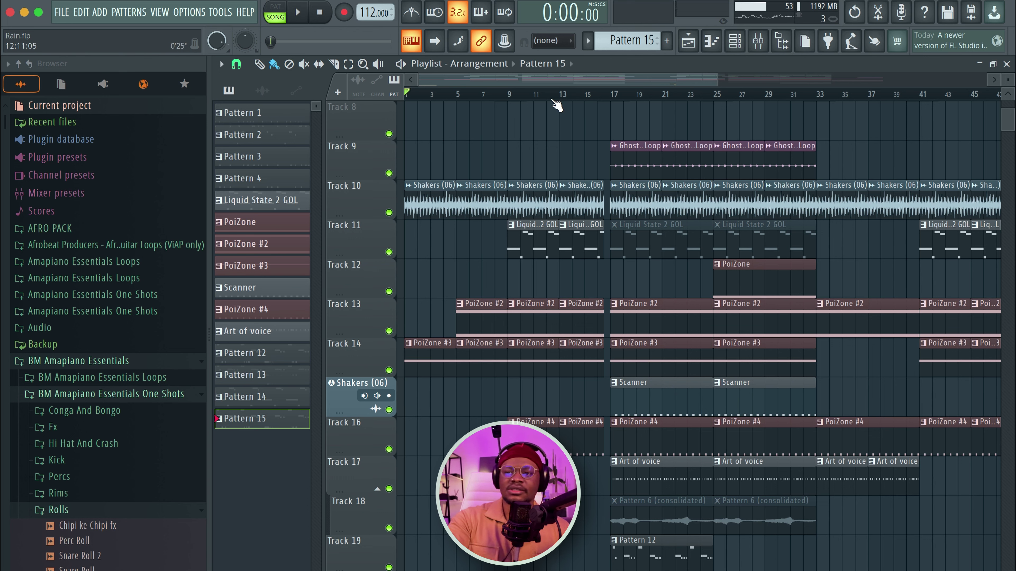
pyautogui.press('space')
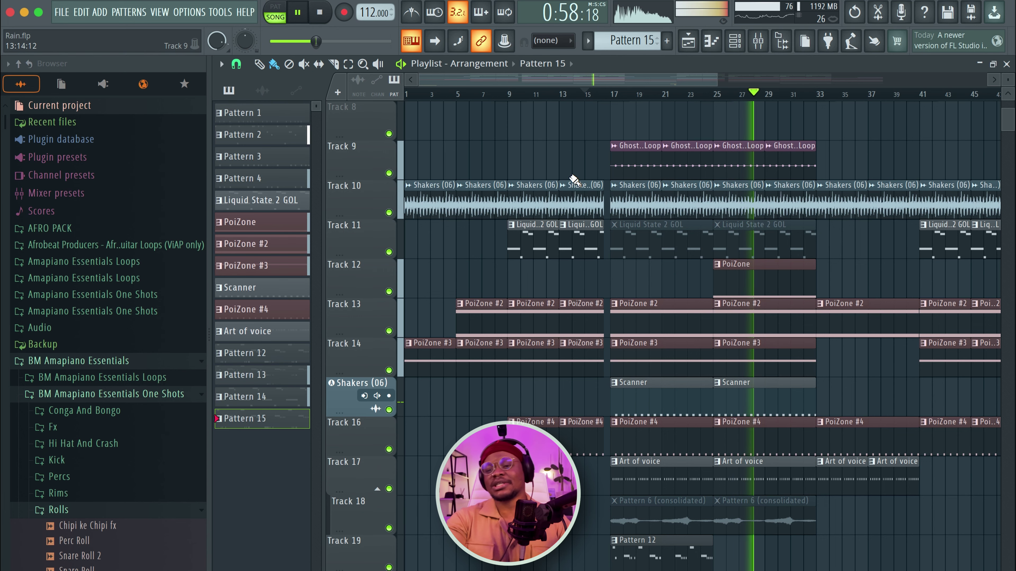
pyautogui.press('space')
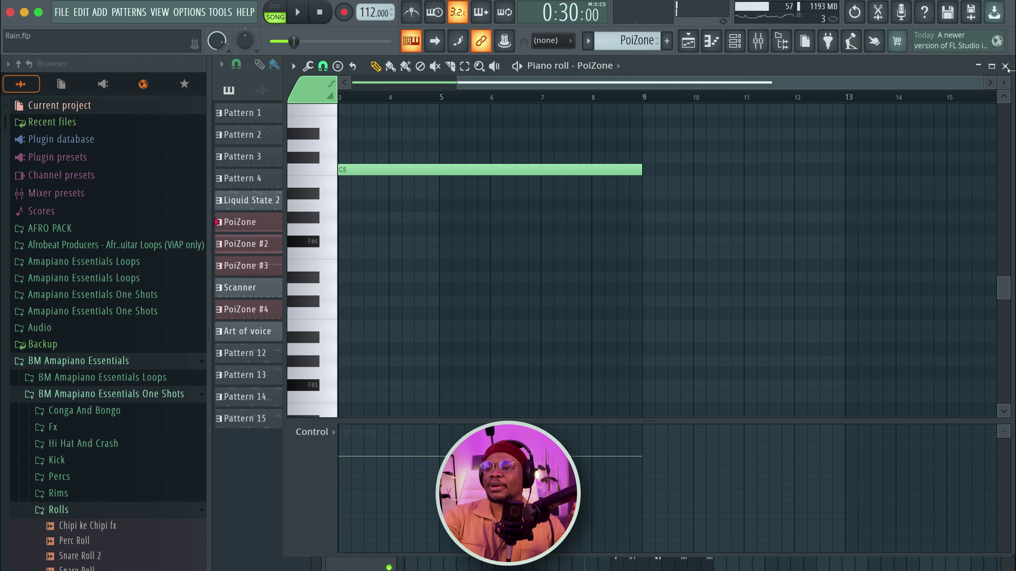
# Close the PoiZone piano roll, play the soloed Track 12 from bar 25, and inspect the PoiZone synth's preset.
pyautogui.click(1007, 64)
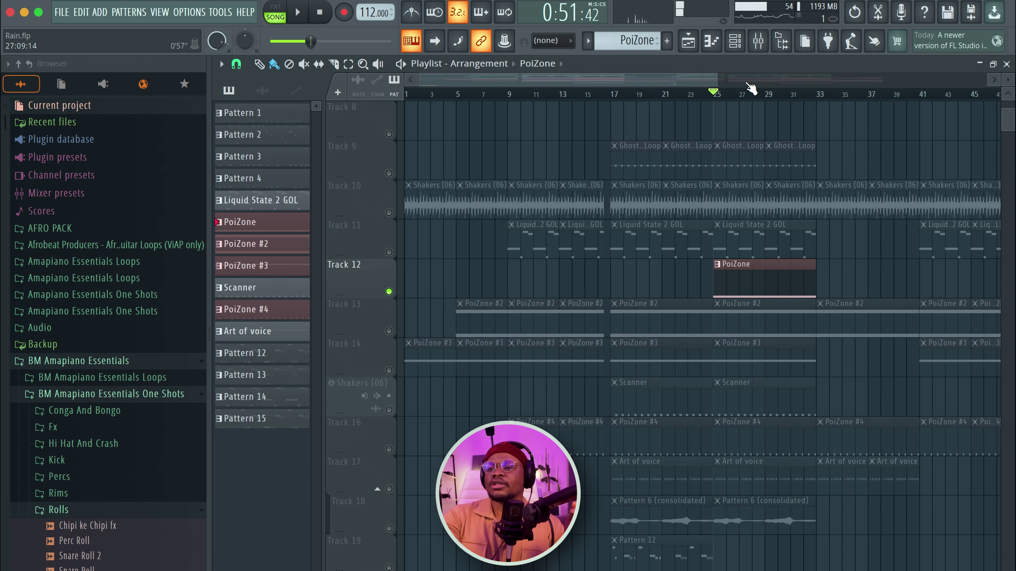
pyautogui.press('space')
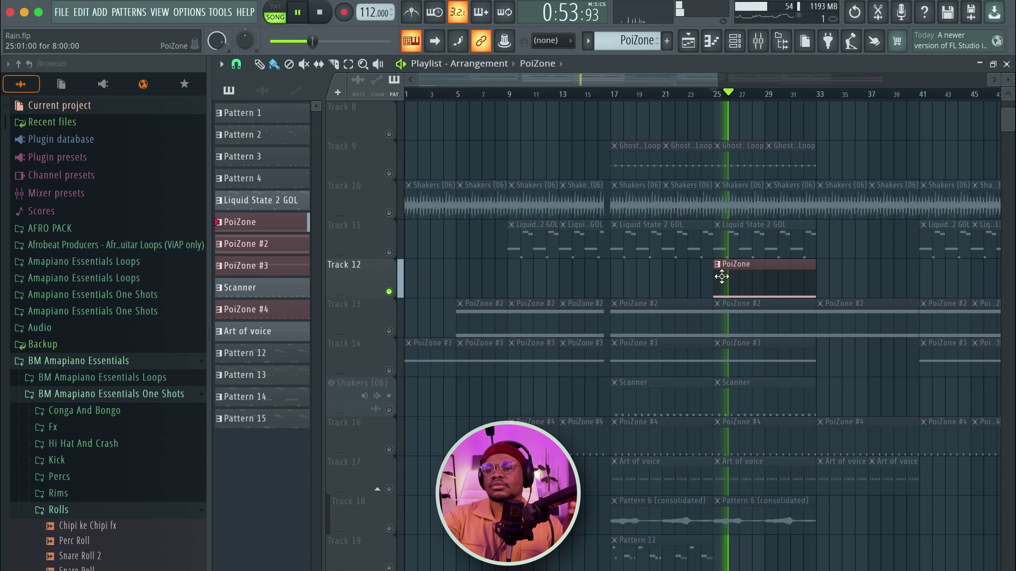
pyautogui.click(736, 42)
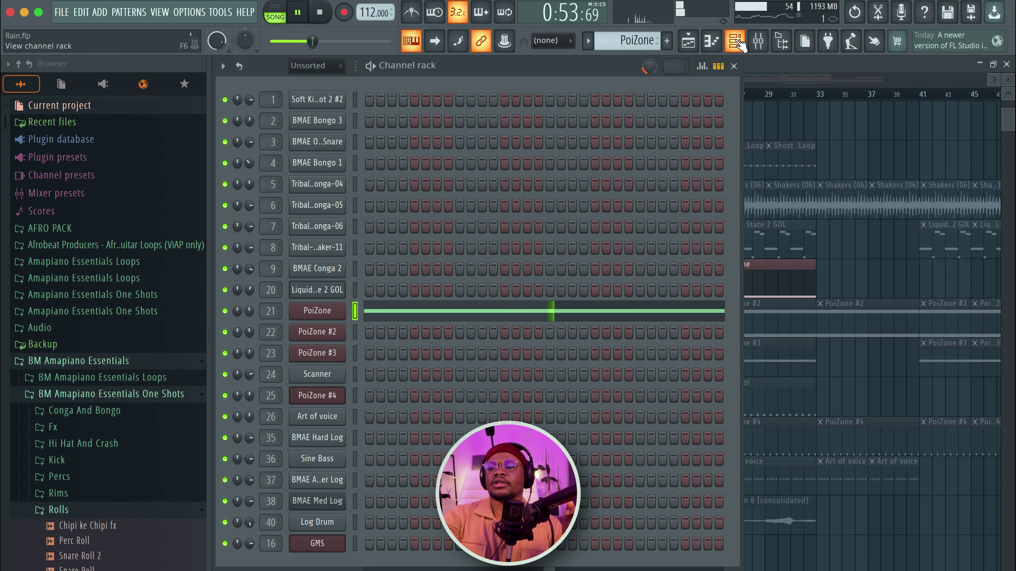
pyautogui.click(313, 314)
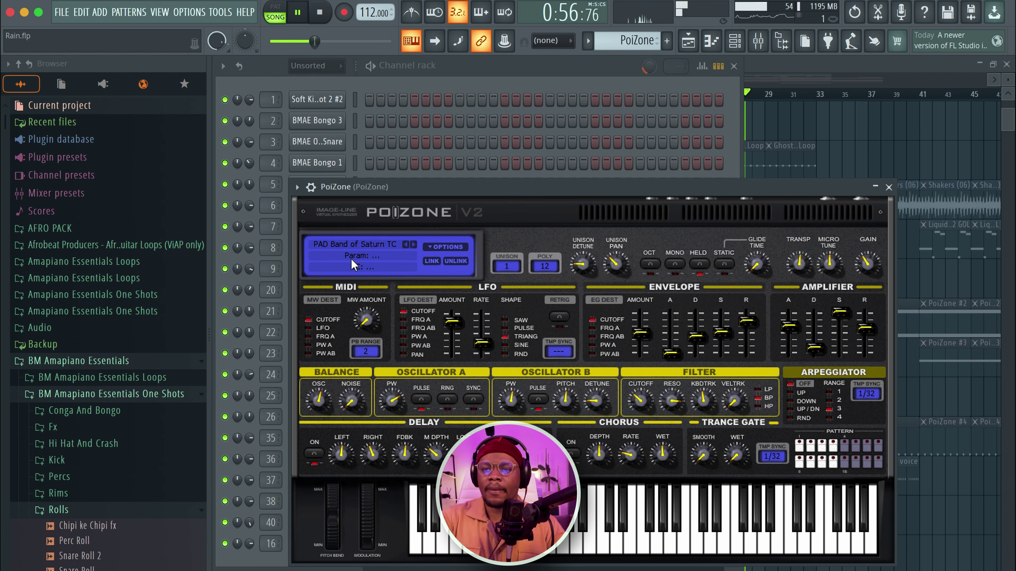
pyautogui.click(888, 188)
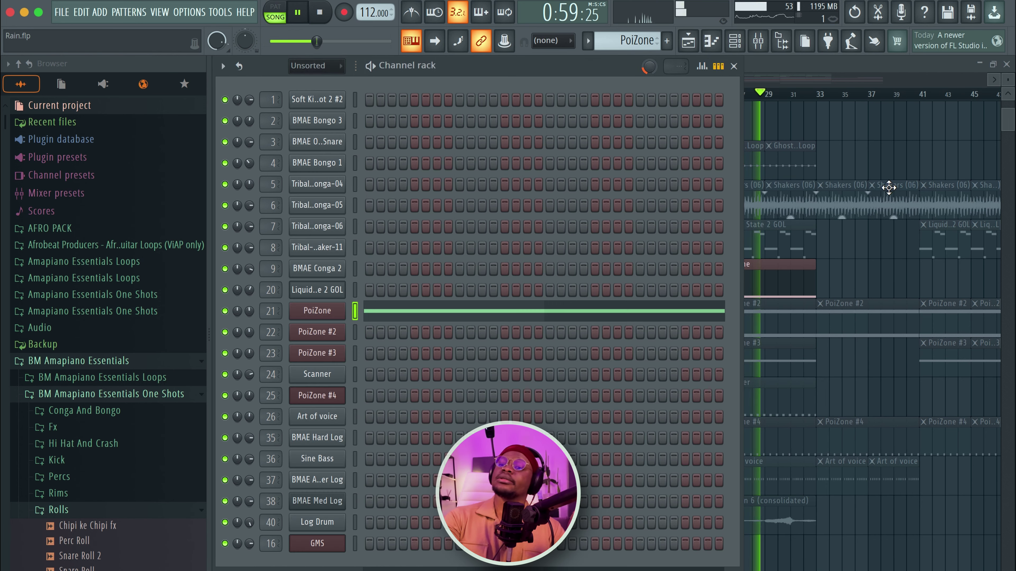
# Unsolo Track 12 in the playlist to hear it with the full beat, and mute Track 22.
pyautogui.click(812, 78)
pyautogui.rightClick(388, 292)
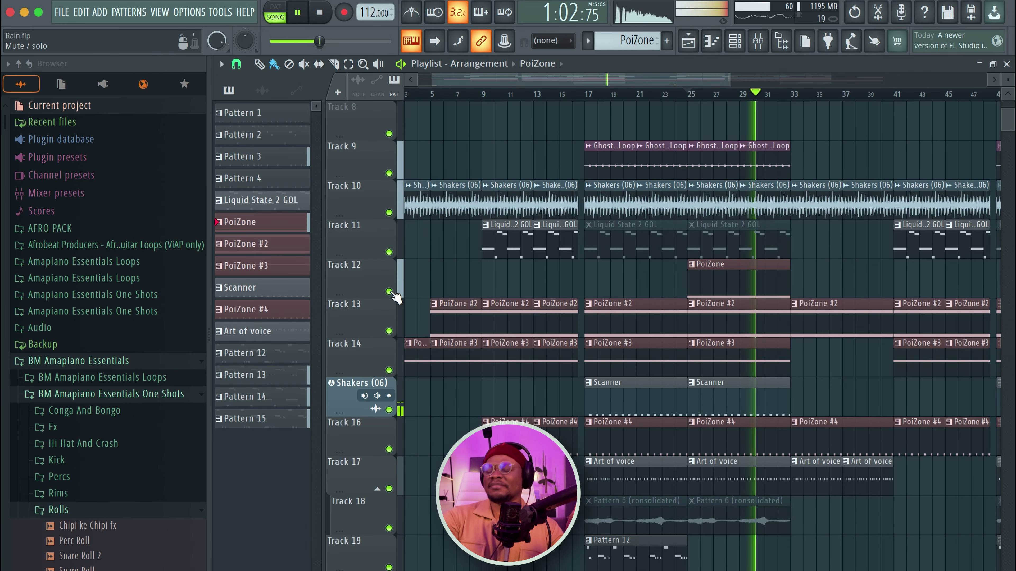
pyautogui.scroll(-5, 468, 300)
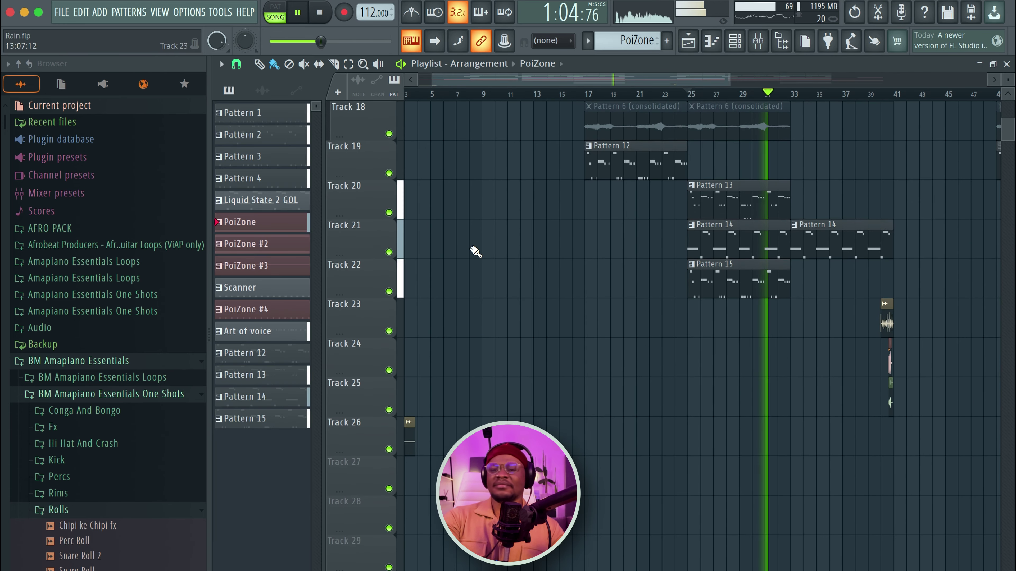
pyautogui.click(389, 292)
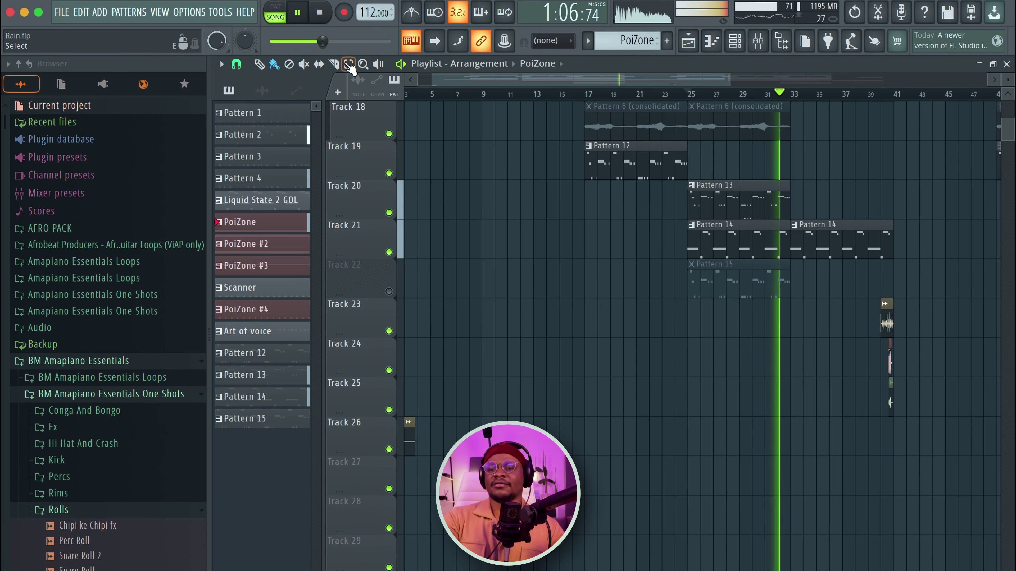
pyautogui.click(305, 65)
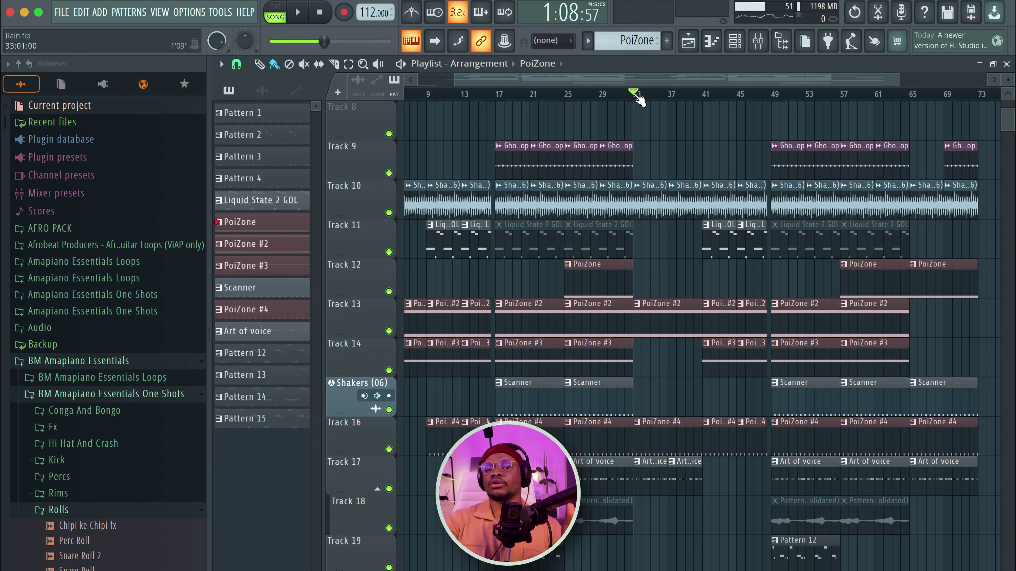
# Play the breakdown from bar 33 to bar 41, reviewing which clips on Tracks 11 to 22 remain active, and stop playback.
pyautogui.press('space')
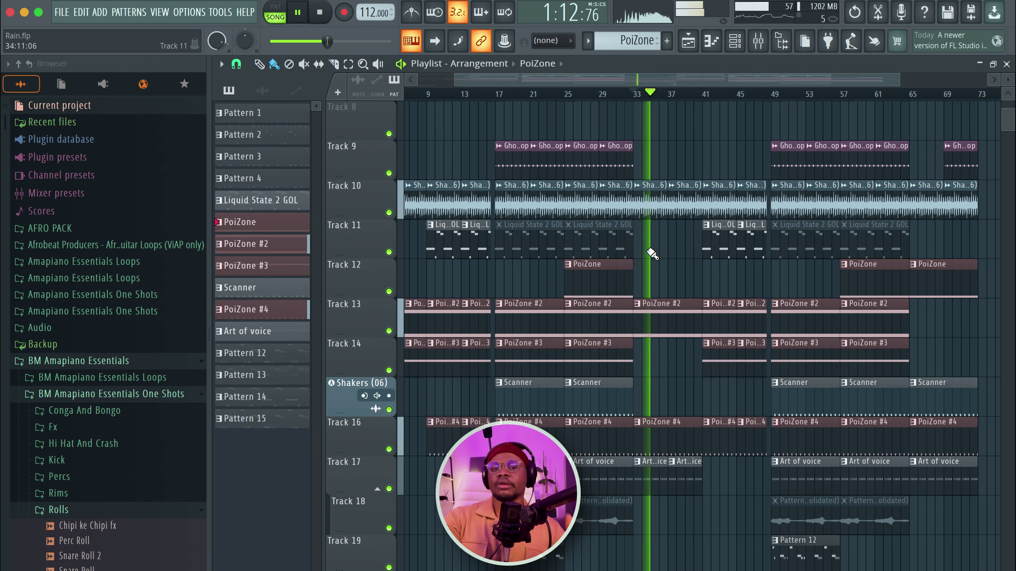
pyautogui.scroll(-1, 603, 322)
pyautogui.scroll(-1, 603, 322)
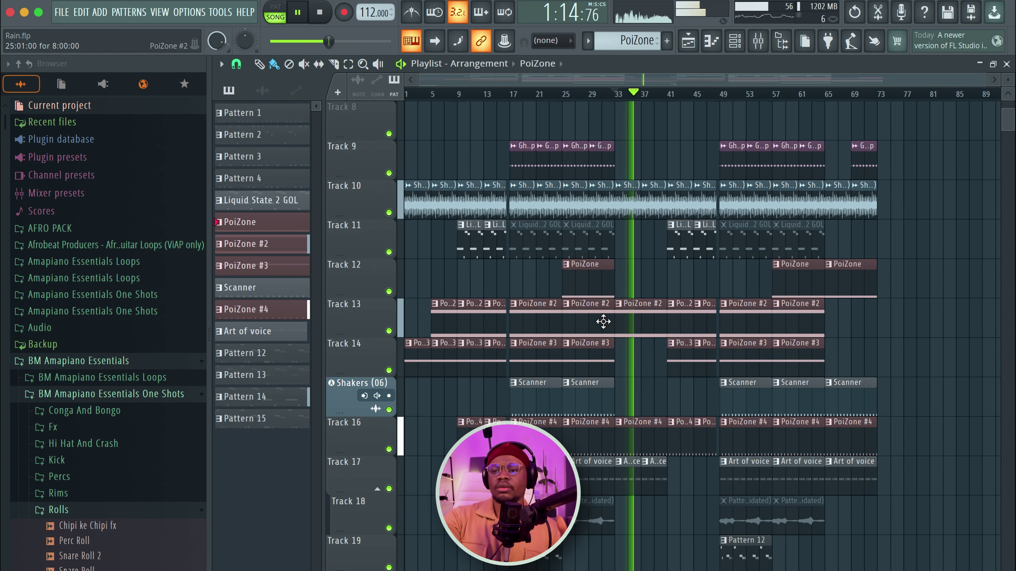
pyautogui.scroll(-3, 603, 322)
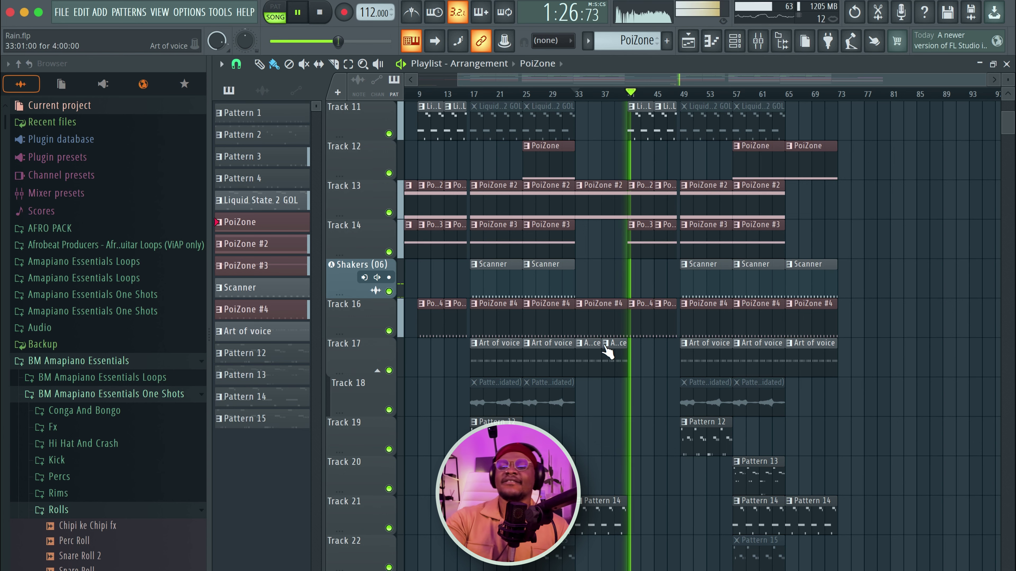
pyautogui.press('space')
# Inspect the short transition clips on Tracks 23 to 25 just before bar 41 and play that transition.
pyautogui.scroll(-6, 585, 500)
pyautogui.scroll(2, 585, 502)
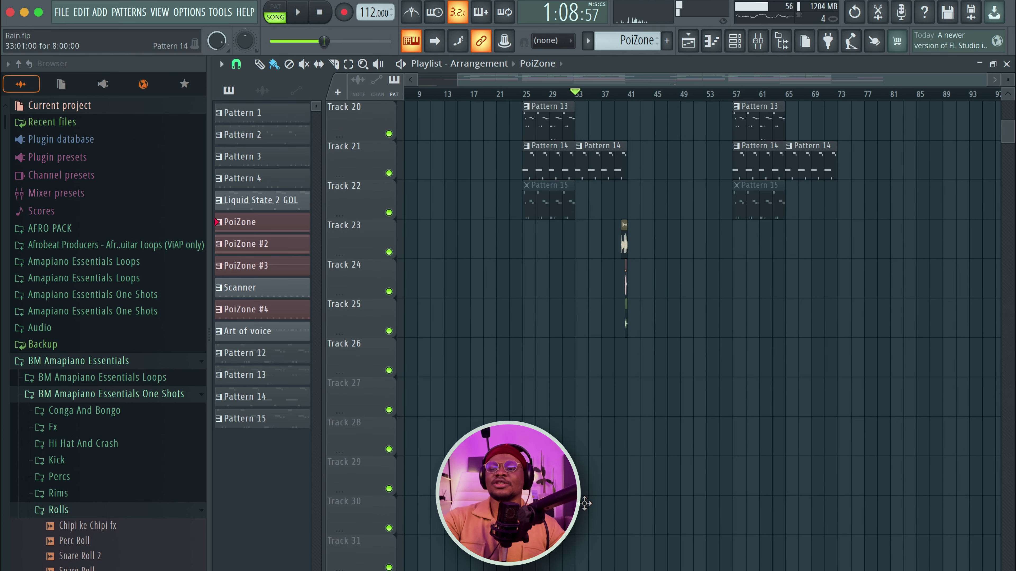
pyautogui.scroll(1, 679, 269)
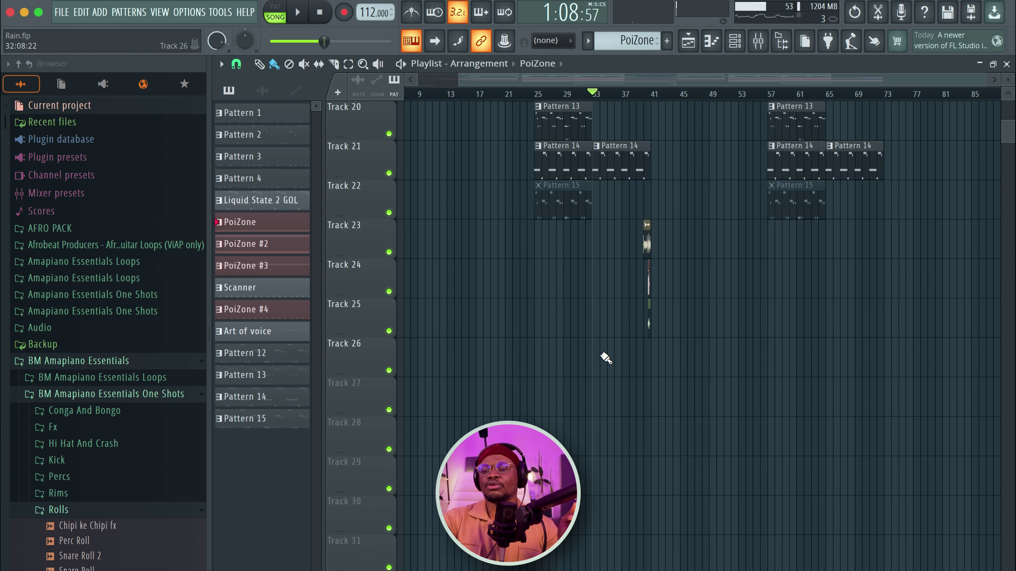
pyautogui.scroll(1, 614, 272)
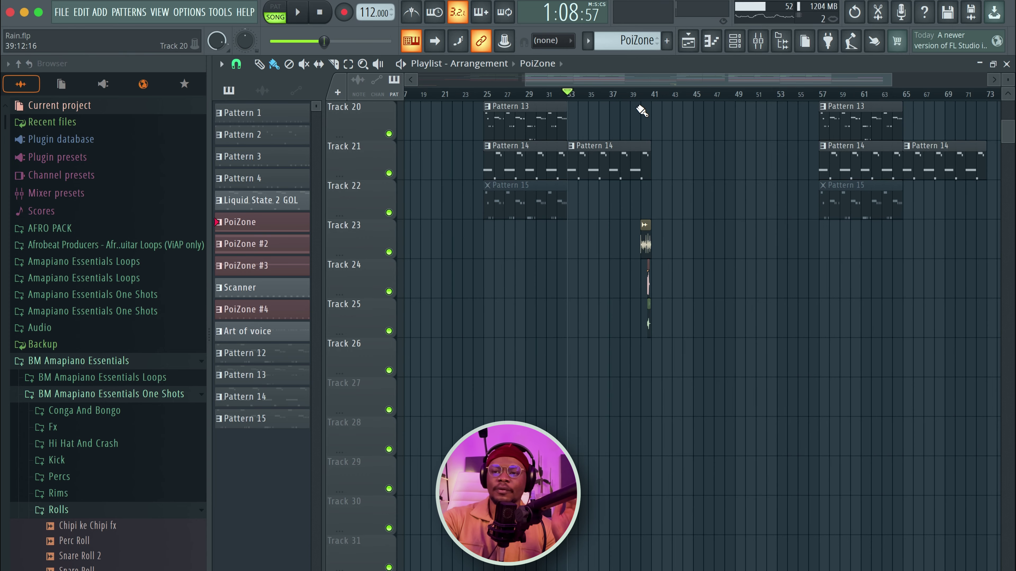
pyautogui.press('space')
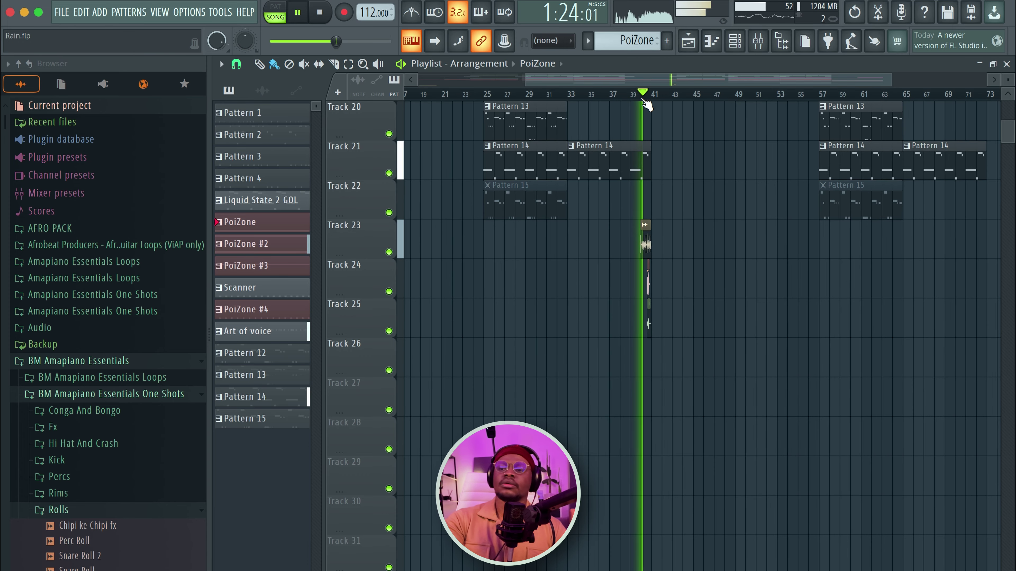
# Follow the playback into the bar 41 section and review the percussion and synth clips that re-enter on Tracks 2 to 14.
pyautogui.scroll(4, 600, 208)
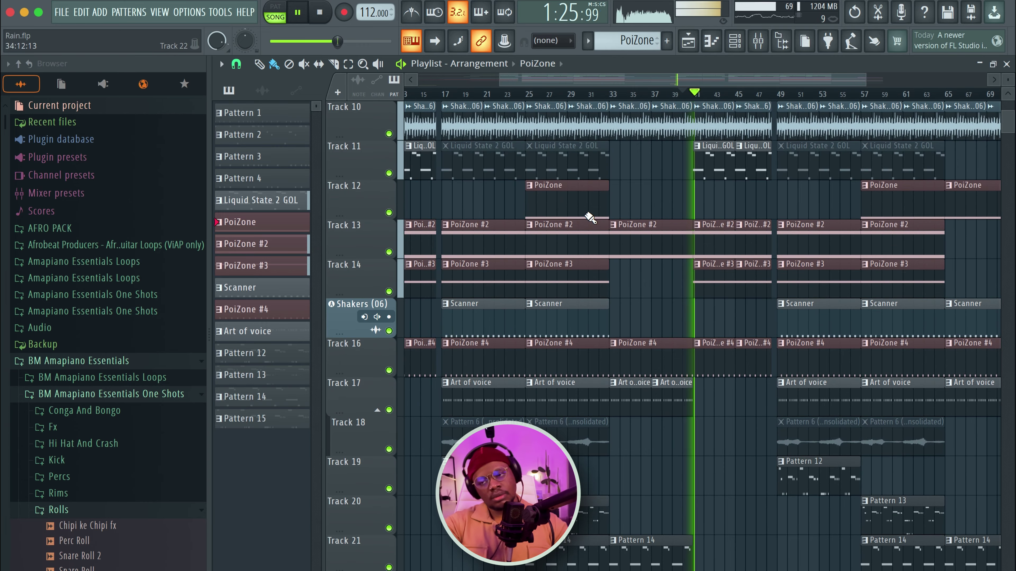
pyautogui.scroll(3, 588, 216)
pyautogui.scroll(2, 586, 216)
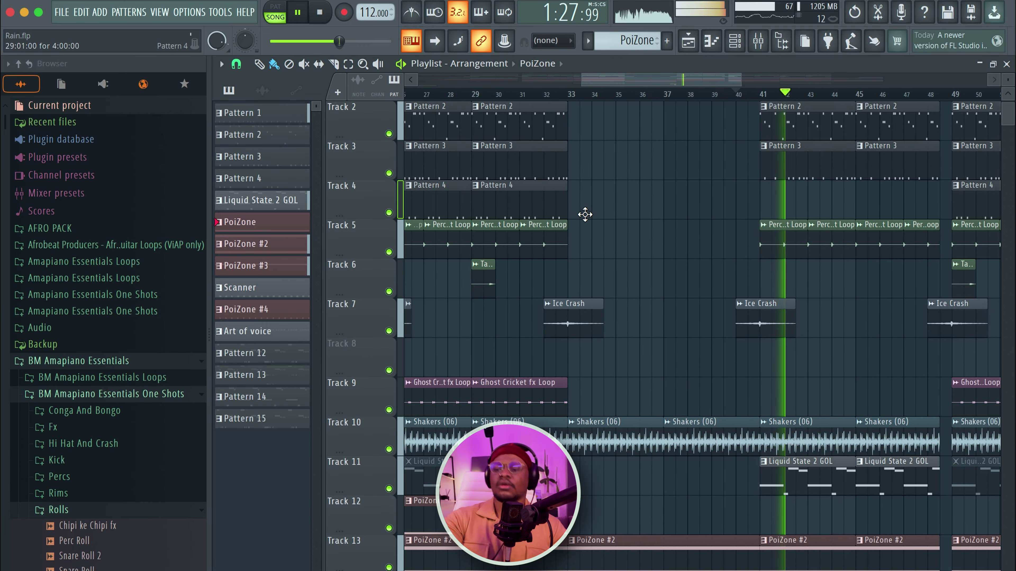
pyautogui.scroll(1, 585, 215)
pyautogui.scroll(-3, 584, 215)
pyautogui.scroll(-3, 585, 214)
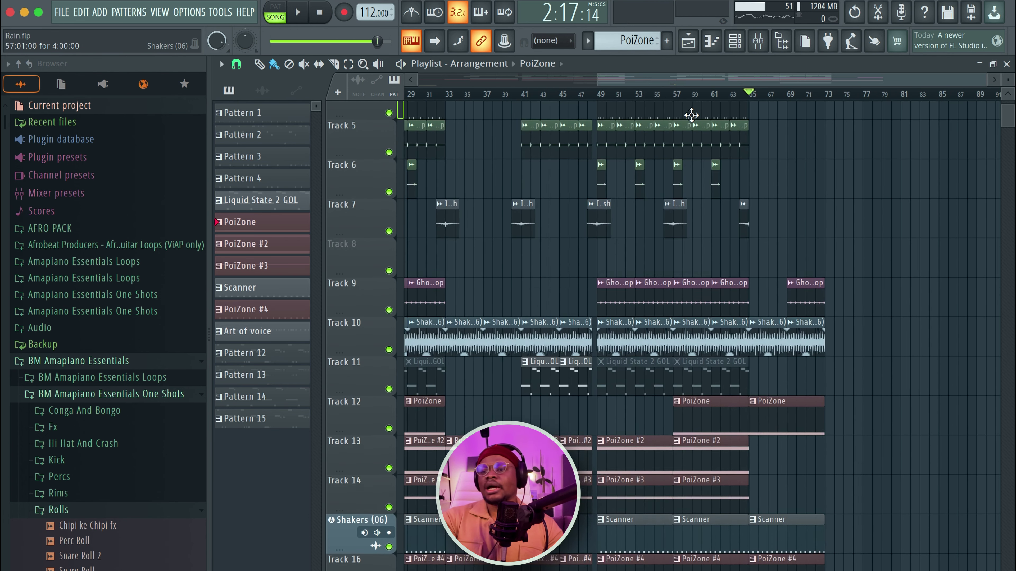
# Play the outro from bar 65 to its end at bar 73, reviewing the remaining clips across Tracks 4 to 22, and stop playback.
pyautogui.scroll(-4, 691, 115)
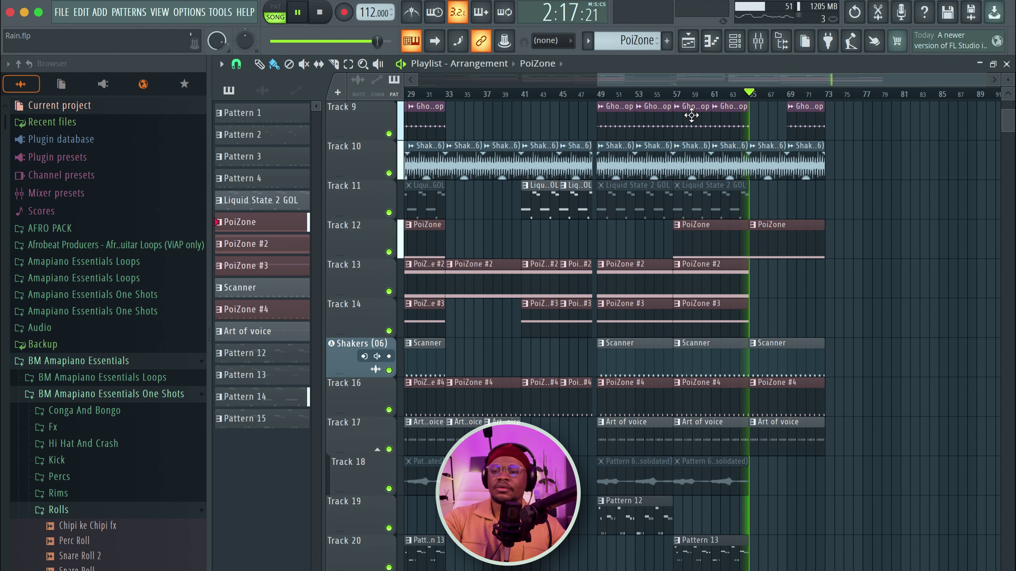
pyautogui.scroll(-3, 707, 234)
pyautogui.hscroll(2, 708, 235)
pyautogui.scroll(1, 710, 237)
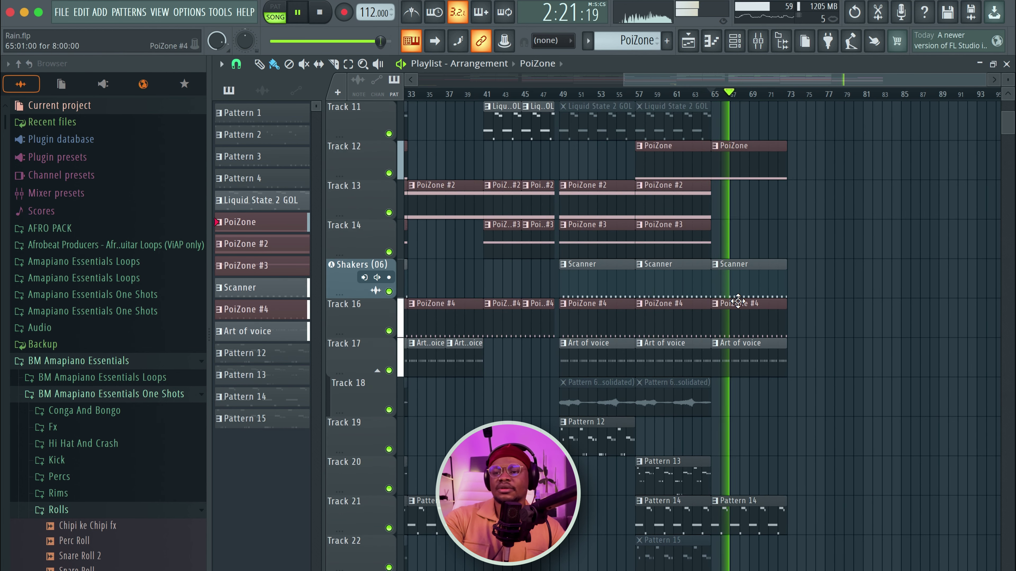
pyautogui.scroll(2, 738, 301)
pyautogui.scroll(4, 737, 300)
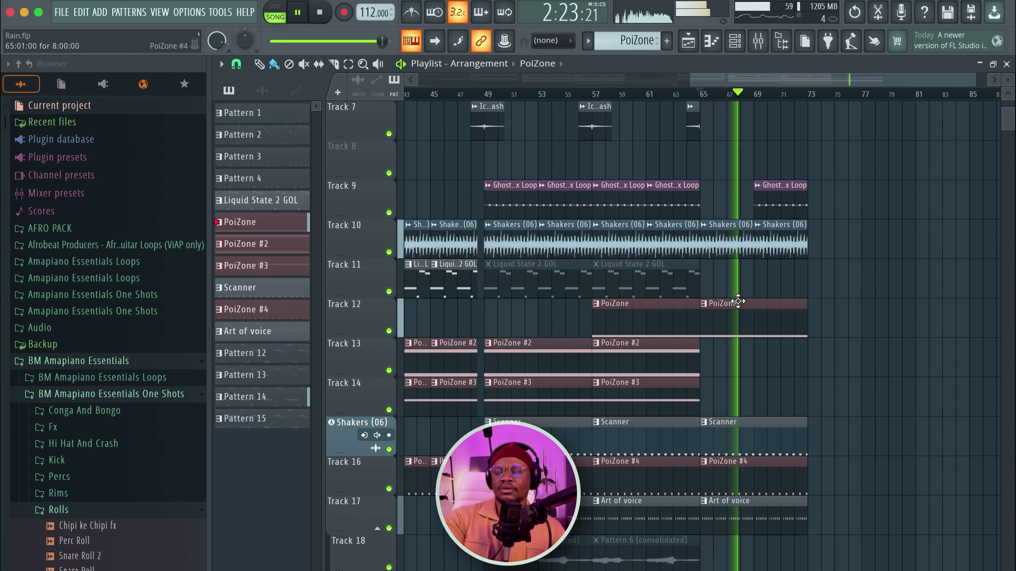
pyautogui.scroll(3, 737, 301)
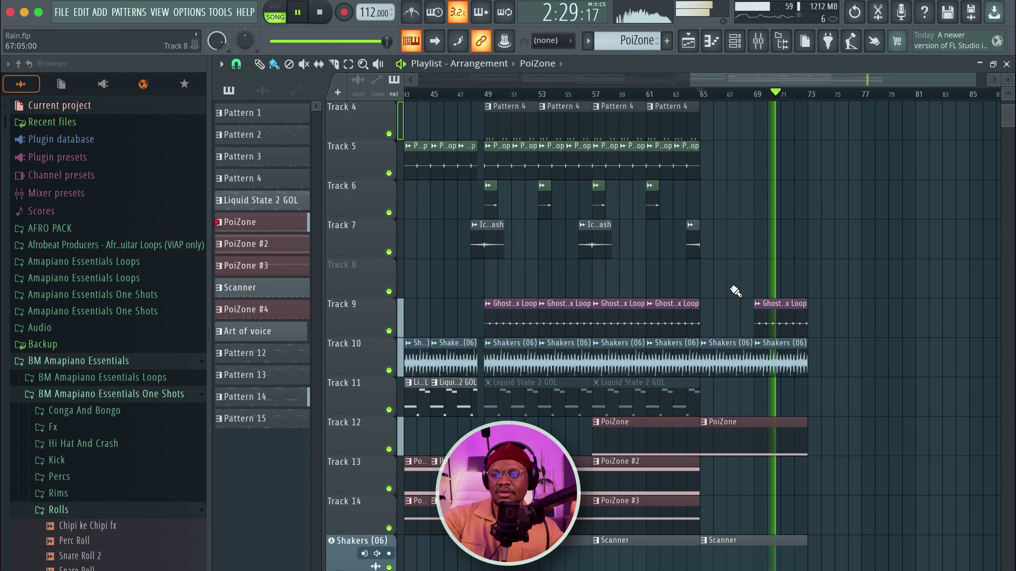
pyautogui.scroll(-5, 735, 291)
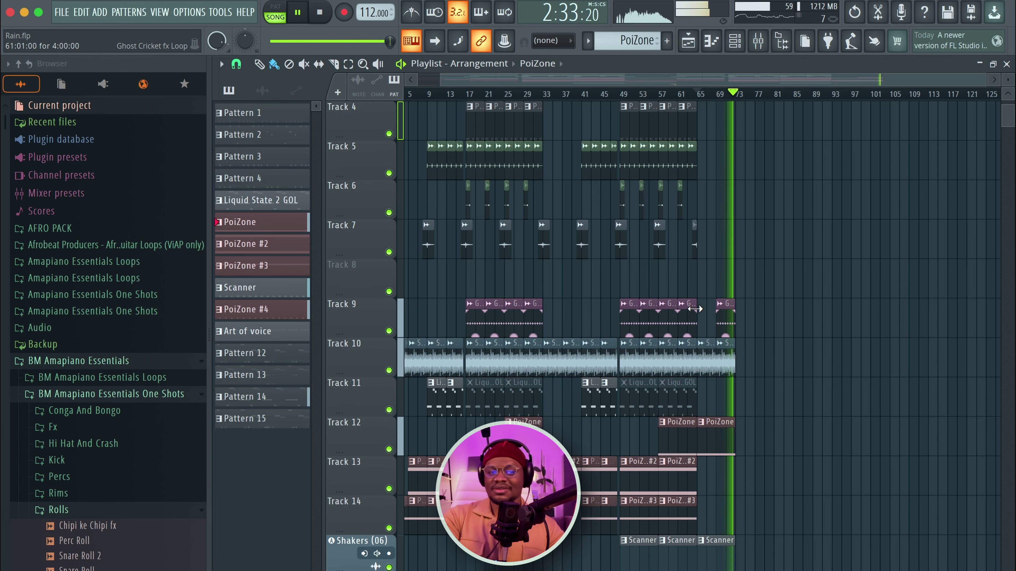
pyautogui.press('space')
pyautogui.scroll(1, 674, 258)
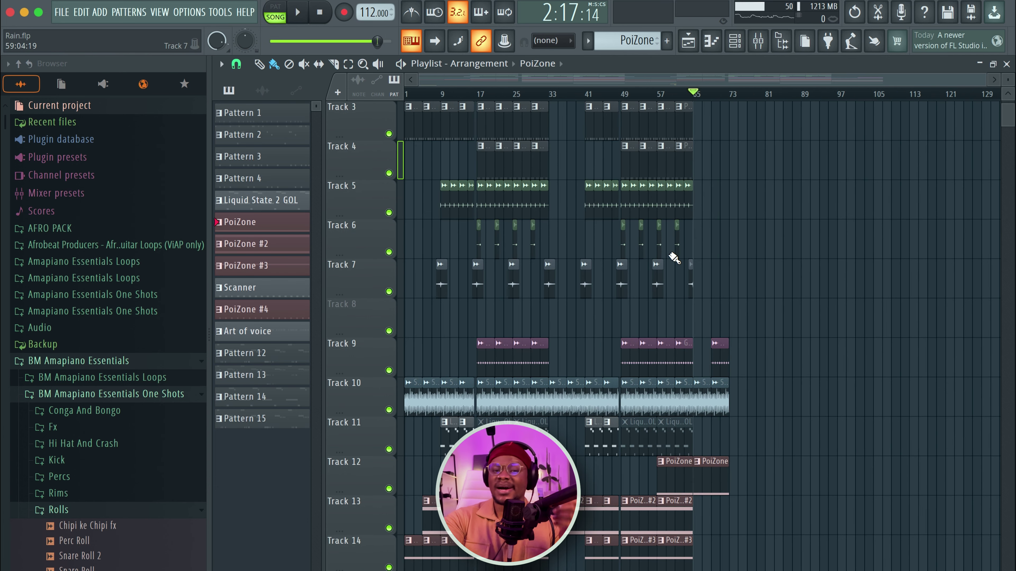